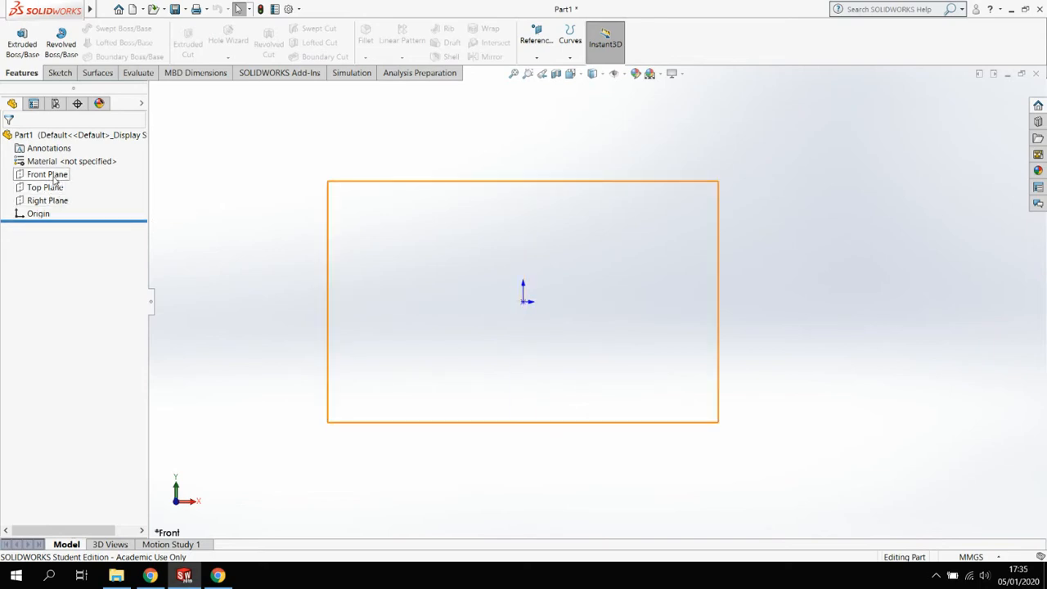
- Sketch a horizontal construction line about 59 mm long from the origin on the Front Plane
{"action": "left_click", "coordinate": [54, 179]}
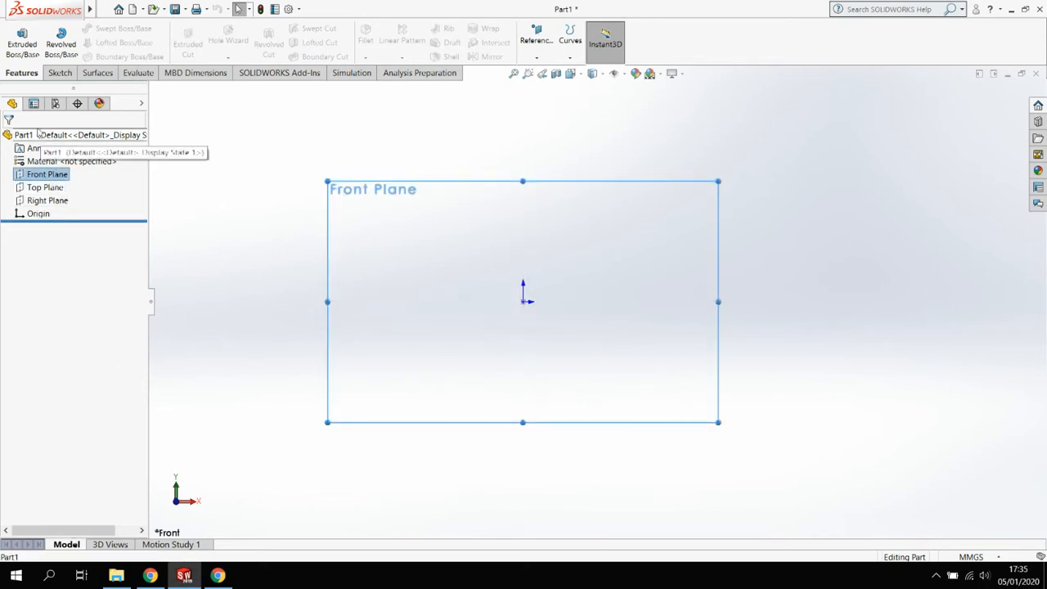
{"action": "left_click", "coordinate": [58, 73]}
{"action": "left_click", "coordinate": [16, 37]}
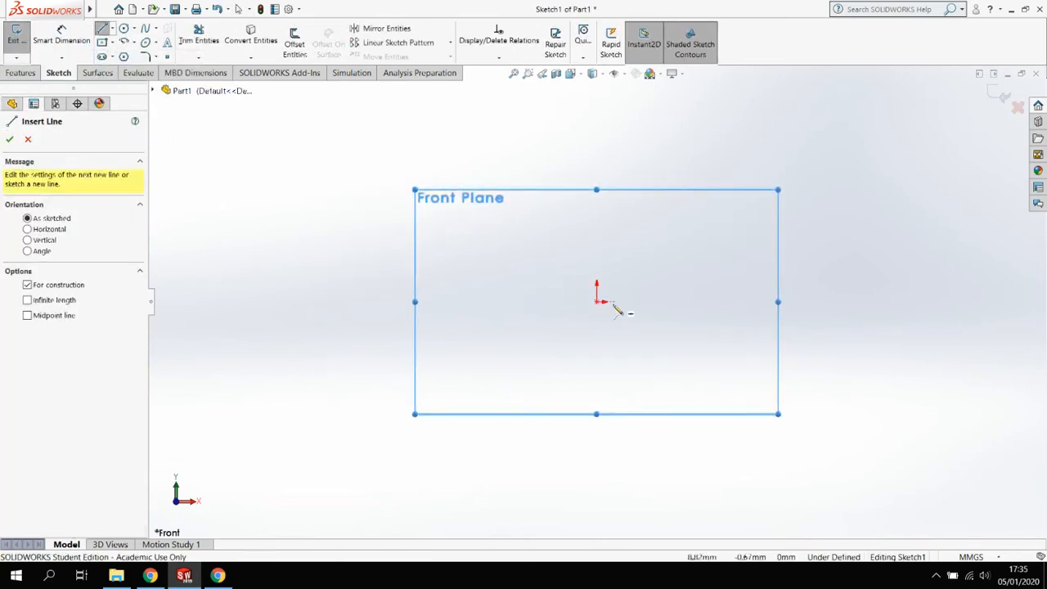
{"action": "left_click", "coordinate": [598, 301]}
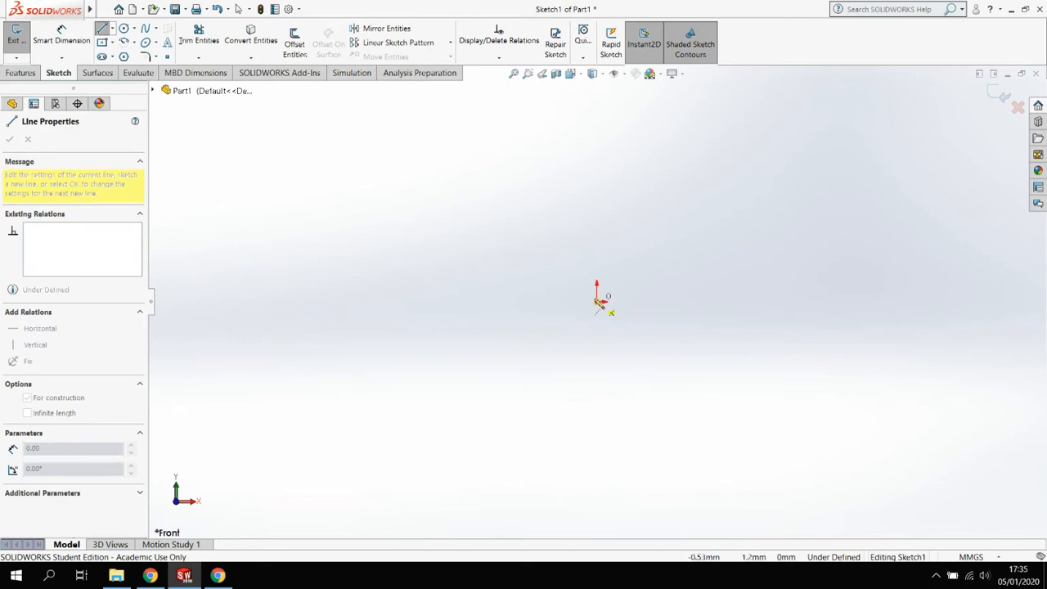
{"action": "left_click", "coordinate": [716, 301]}
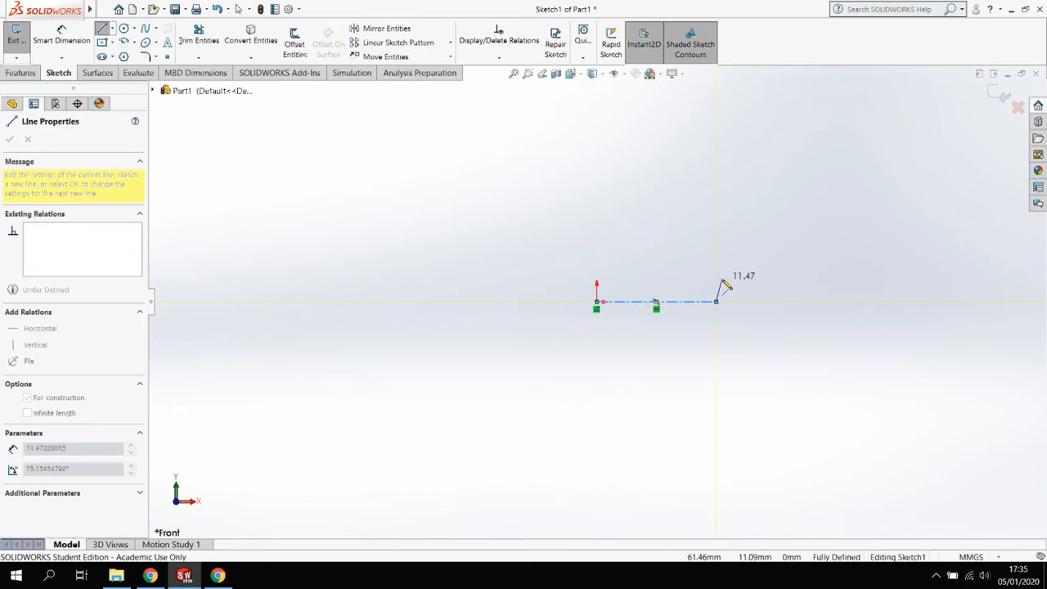
{"action": "key", "text": "Escape"}
- Dimension the horizontal construction line's length as 50 mm
{"action": "left_click", "coordinate": [52, 43]}
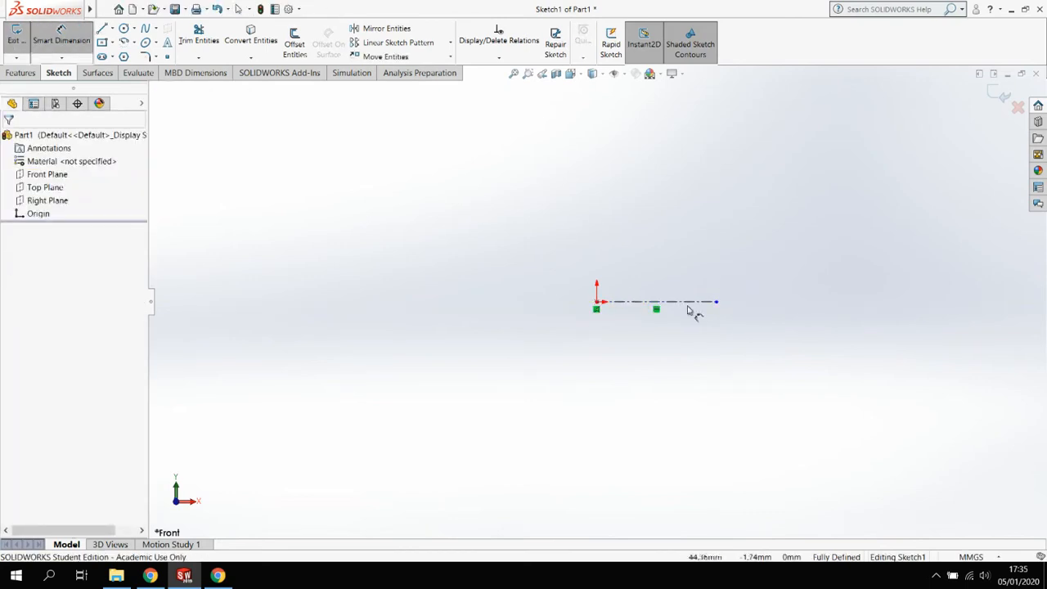
{"action": "left_click", "coordinate": [691, 301]}
{"action": "left_click", "coordinate": [680, 360]}
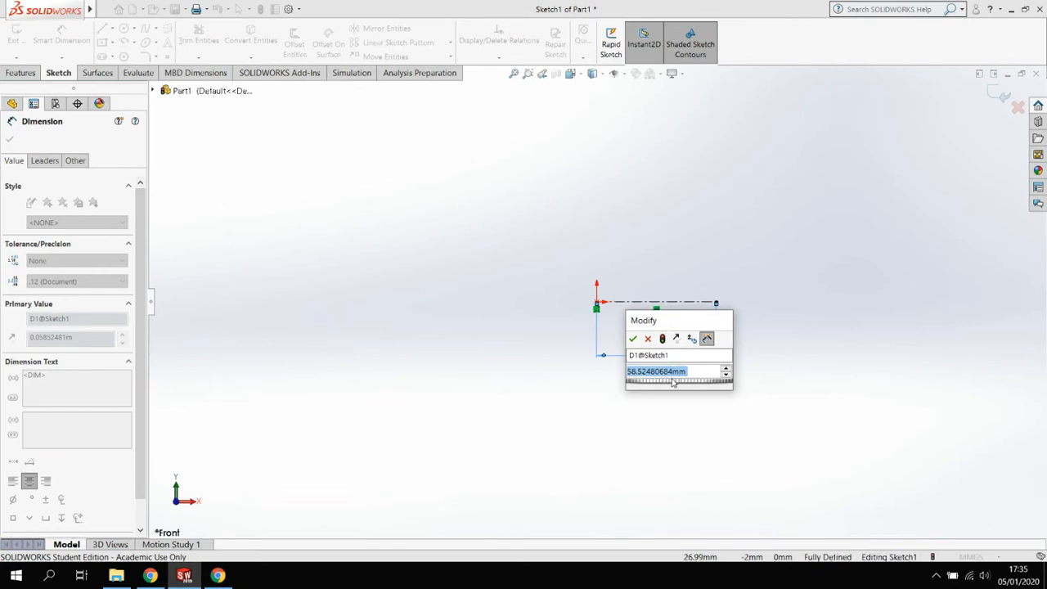
{"action": "type", "text": "50"}
{"action": "key", "text": "Return"}
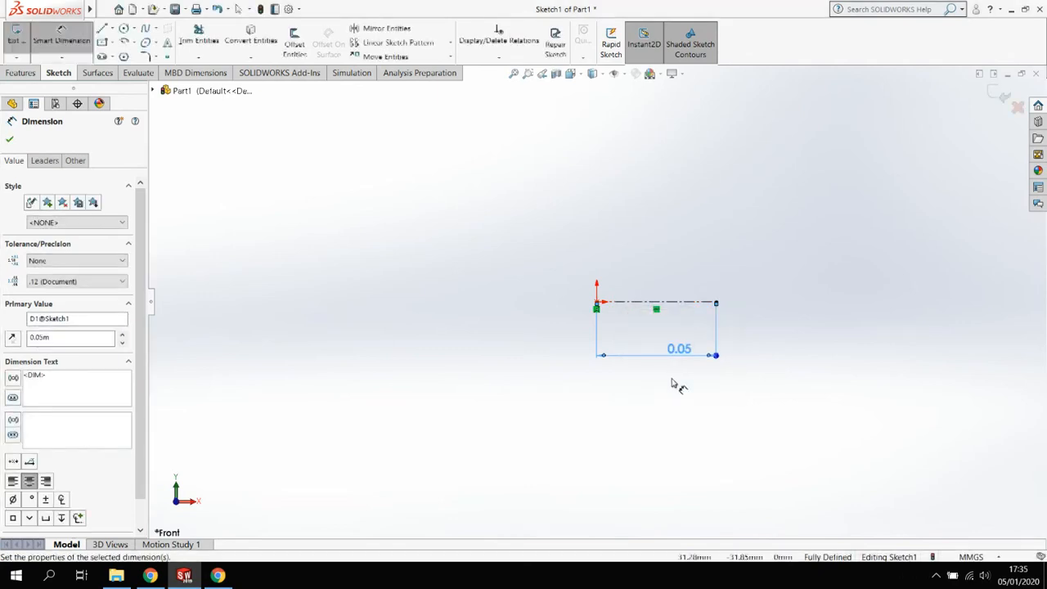
- Set the document units to MMGS (millimeter, gram, second)
{"action": "left_click", "coordinate": [979, 559]}
{"action": "left_click", "coordinate": [971, 511]}
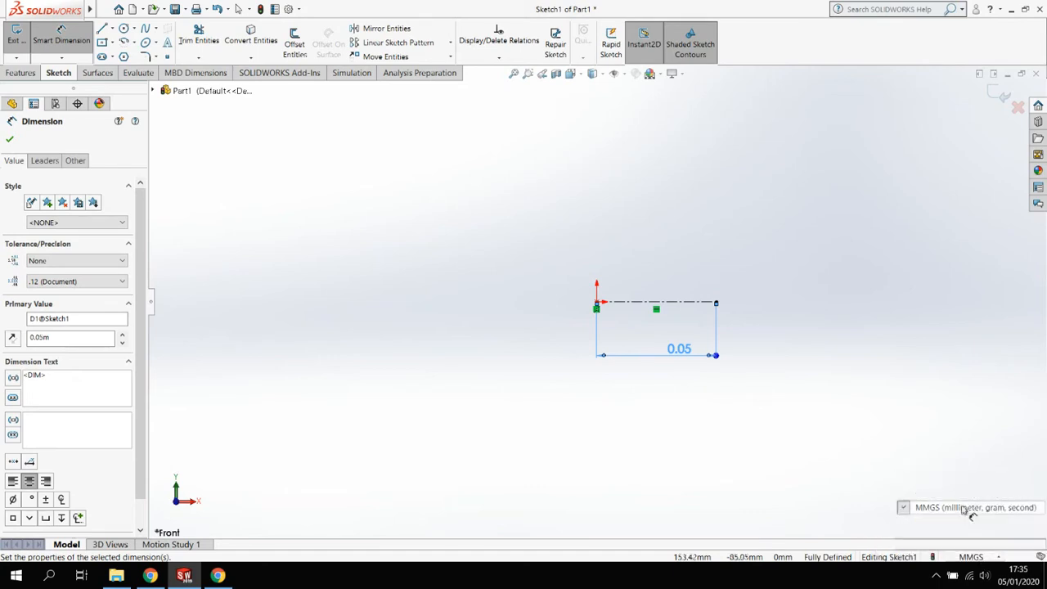
{"action": "left_click", "coordinate": [671, 463]}
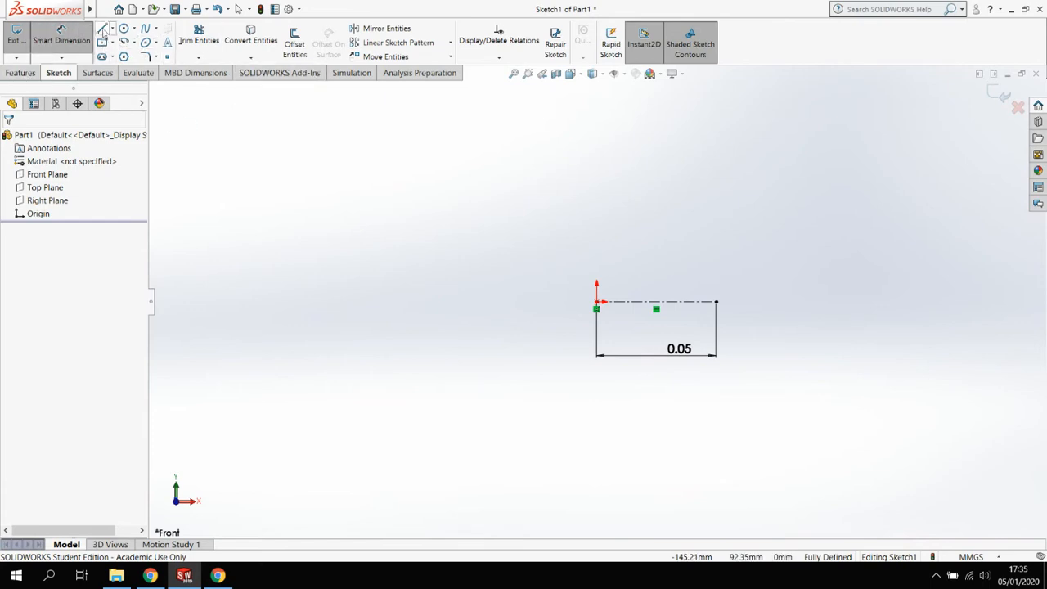
- Sketch an open T-shaped profile of seven solid lines above the construction line, joining both its ends, with a head about 76 mm wide and 21 mm high
{"action": "left_click", "coordinate": [102, 29]}
{"action": "left_click", "coordinate": [598, 303]}
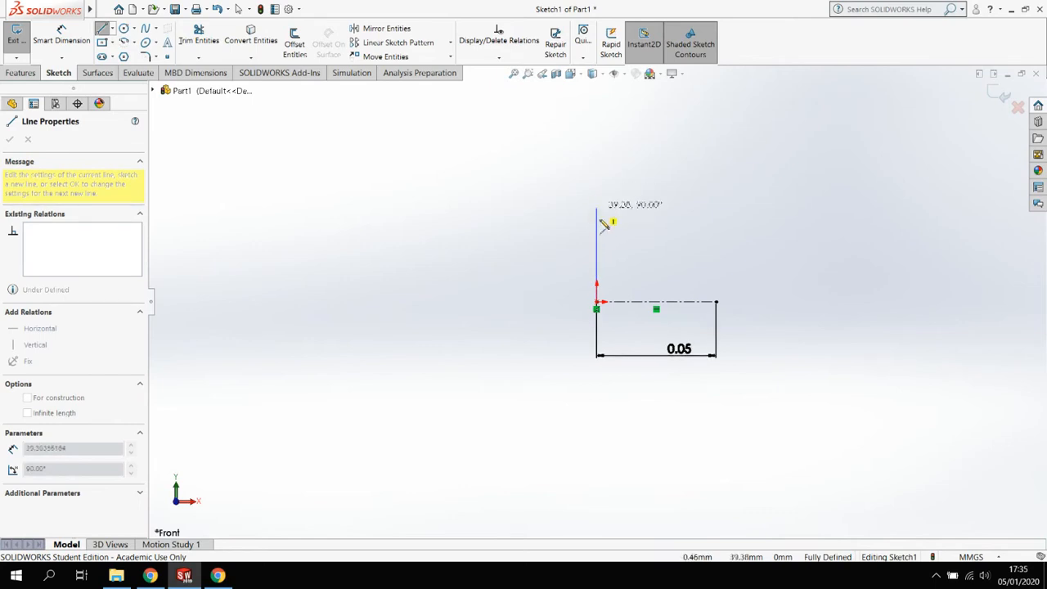
{"action": "left_click", "coordinate": [596, 202]}
{"action": "left_click", "coordinate": [572, 201]}
{"action": "left_click", "coordinate": [573, 153]}
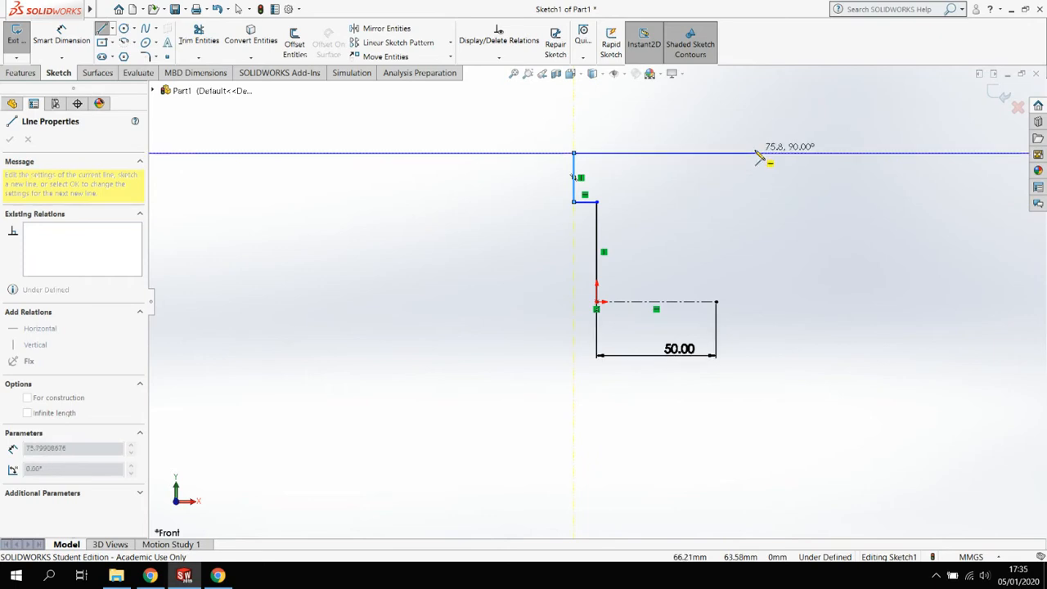
{"action": "left_click", "coordinate": [754, 153]}
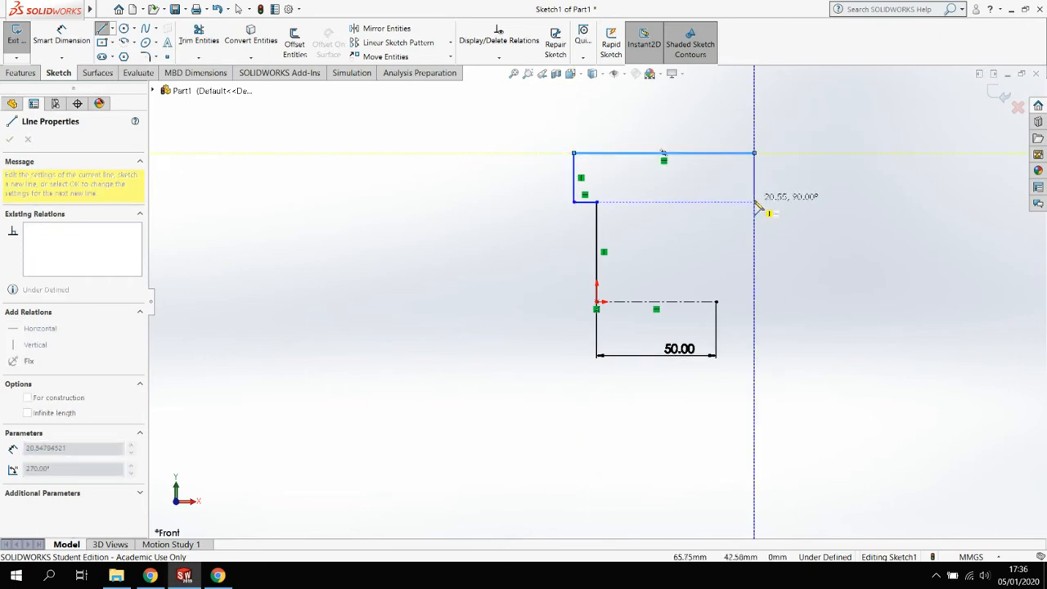
{"action": "left_click", "coordinate": [754, 201]}
{"action": "left_click", "coordinate": [715, 201]}
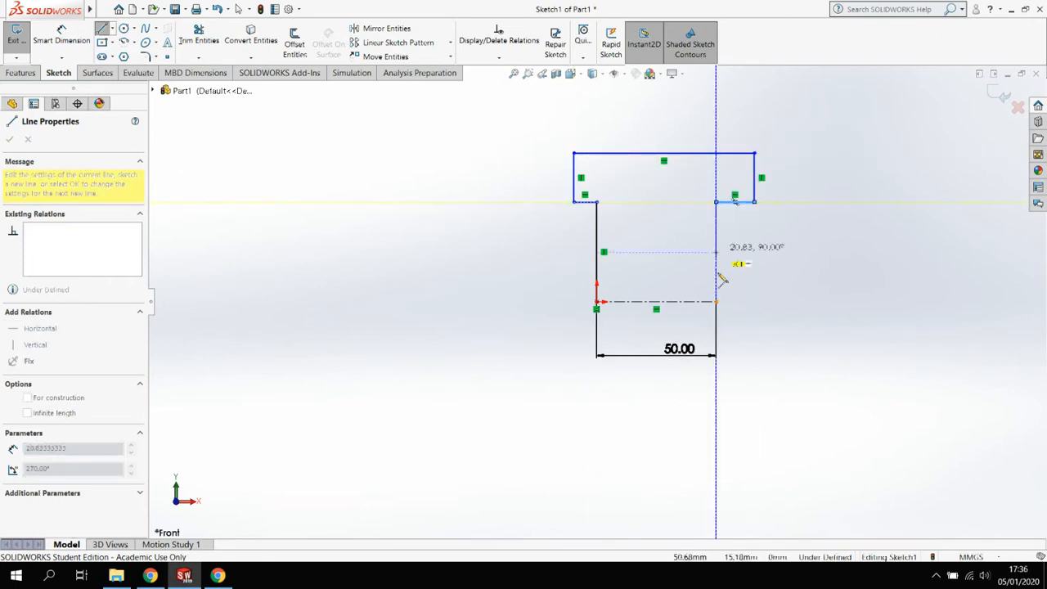
{"action": "left_click", "coordinate": [715, 301]}
{"action": "key", "text": "Escape"}
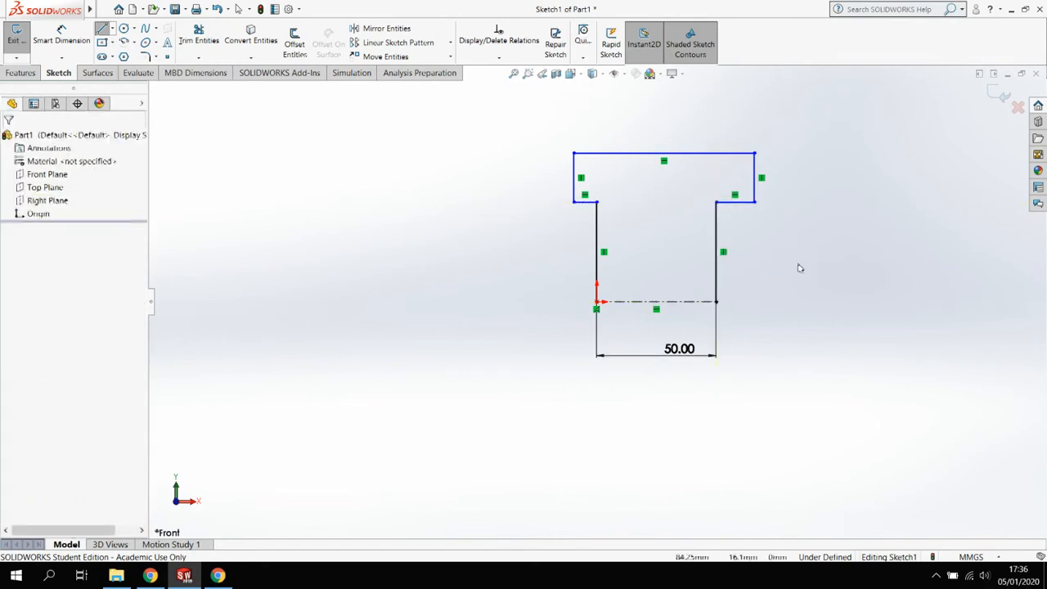
- Dimension the left stem line as 40 mm and the left side of the T's head as 20 mm
{"action": "left_click", "coordinate": [62, 37]}
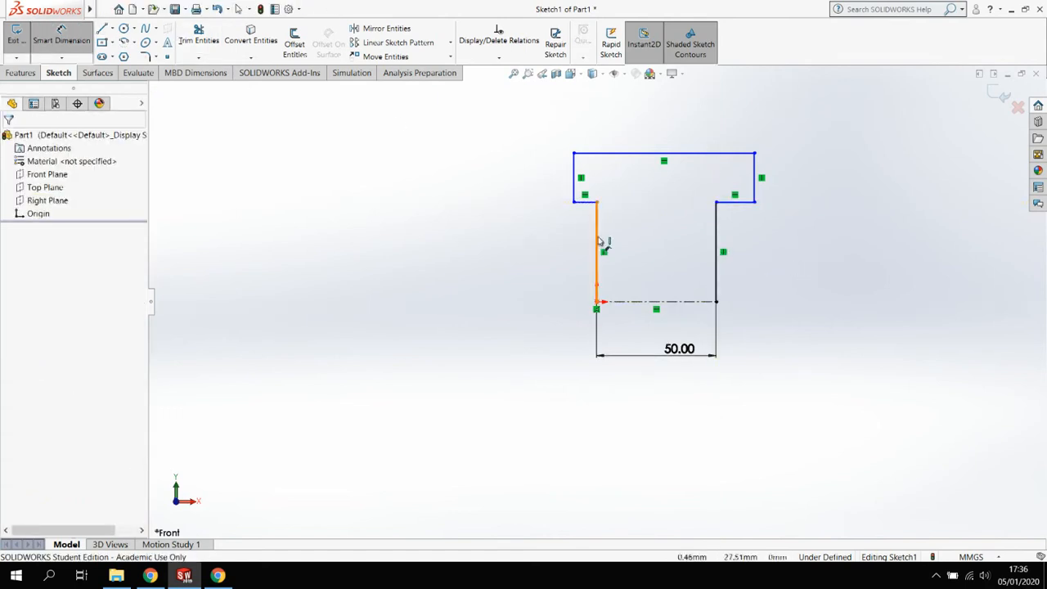
{"action": "left_click", "coordinate": [597, 243]}
{"action": "left_click", "coordinate": [470, 250]}
{"action": "key", "text": "Return"}
{"action": "left_click", "coordinate": [573, 175]}
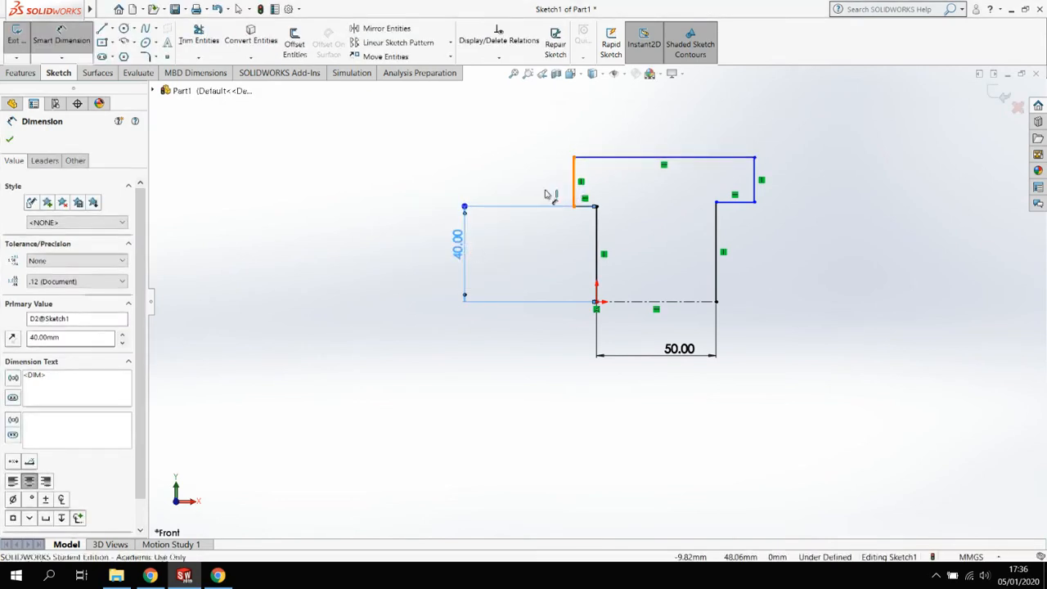
{"action": "left_click", "coordinate": [506, 194]}
{"action": "type", "text": "20"}
{"action": "key", "text": "Return"}
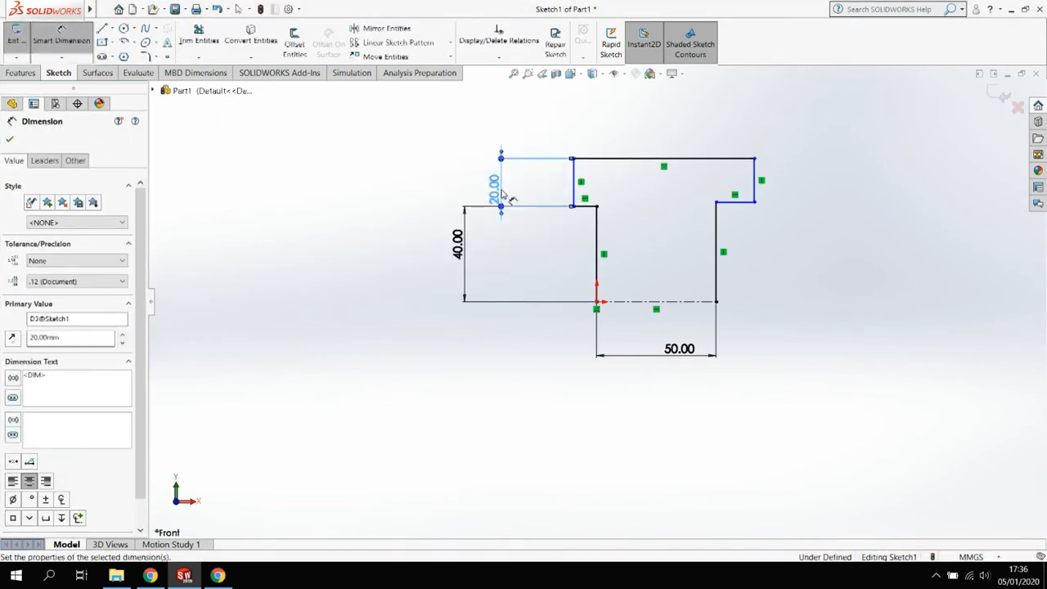
- Dimension both horizontal ledges under the T's head, left and right, as 10 mm each
{"action": "left_click", "coordinate": [586, 208]}
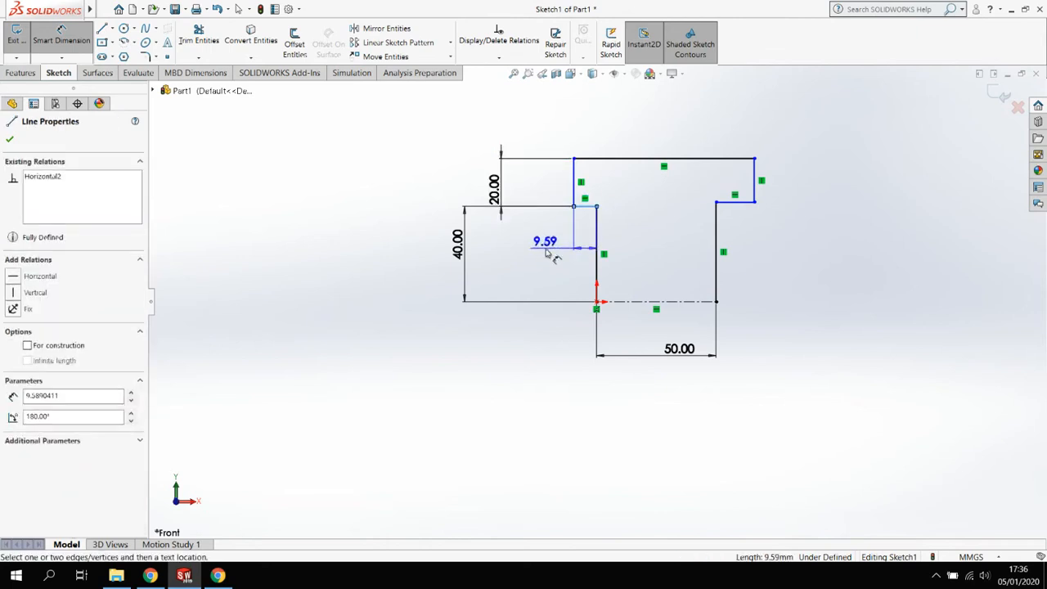
{"action": "left_click", "coordinate": [546, 250]}
{"action": "type", "text": "10"}
{"action": "key", "text": "Return"}
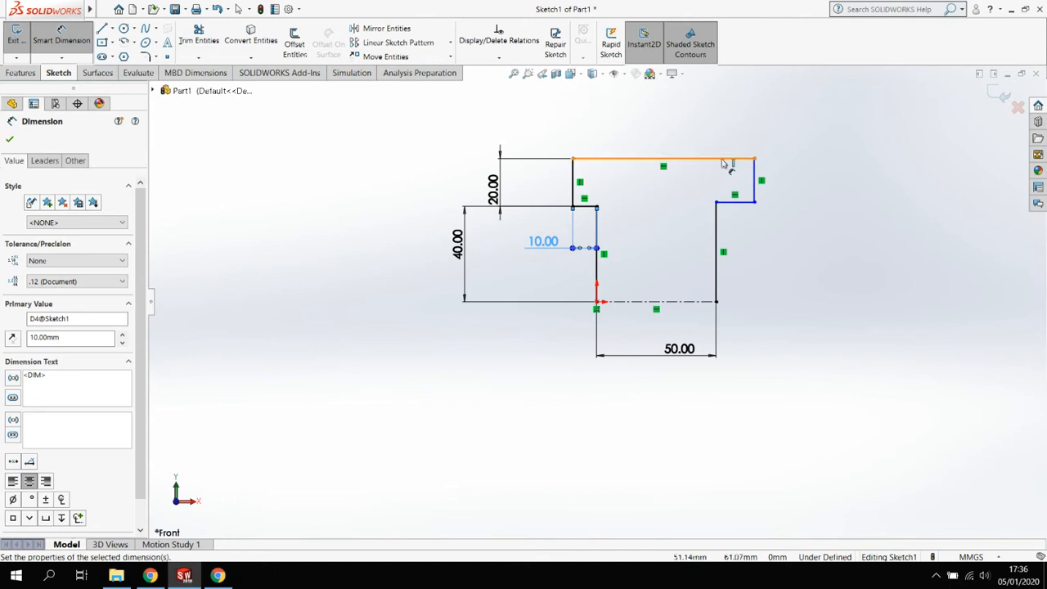
{"action": "left_click", "coordinate": [740, 202]}
{"action": "left_click", "coordinate": [740, 252]}
{"action": "type", "text": "10"}
{"action": "key", "text": "Return"}
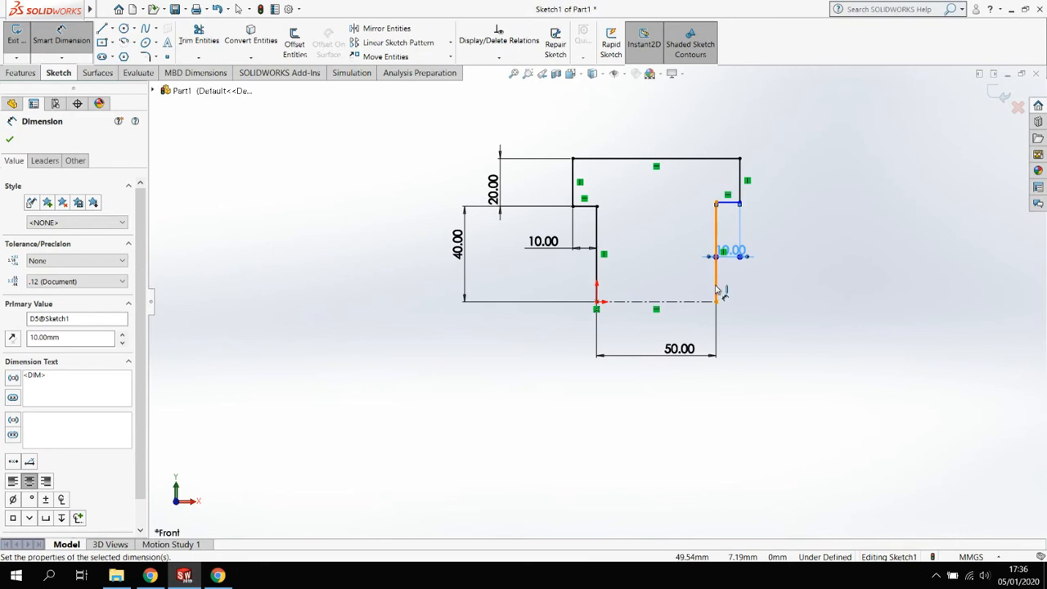
{"action": "key", "text": "Escape"}
{"action": "key", "text": "Escape"}
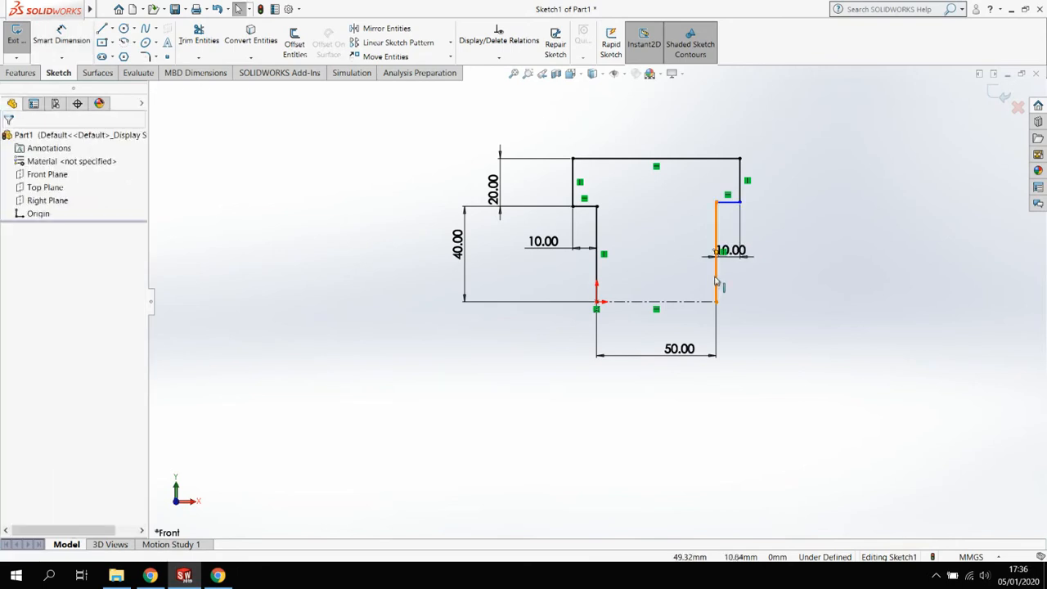
- Add an Equal relation between the two vertical stem lines of the T-shaped profile
{"action": "left_click", "coordinate": [717, 286]}
{"action": "left_click", "coordinate": [598, 271], "text": "ctrl"}
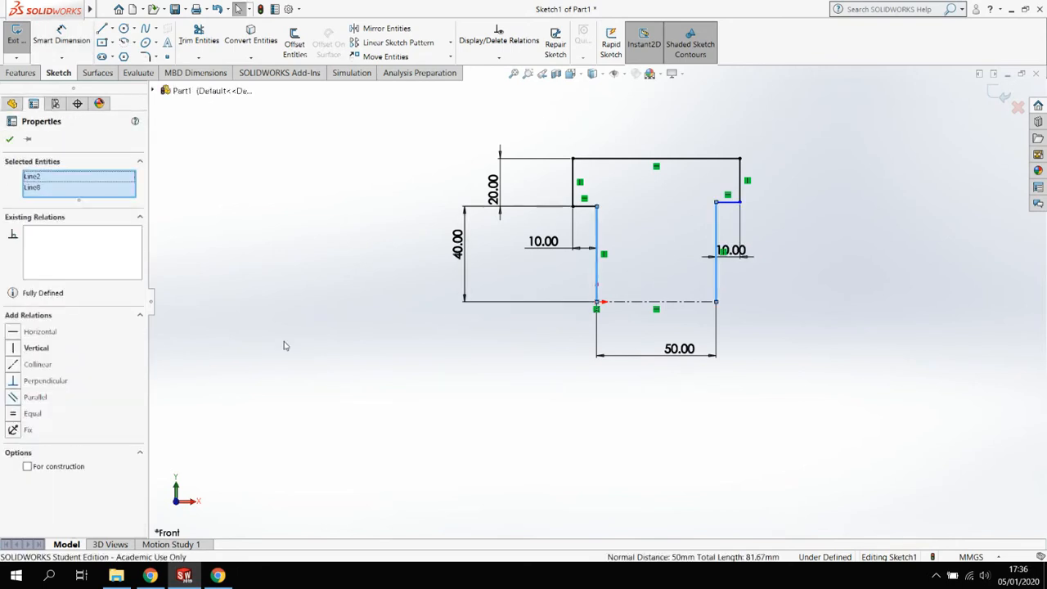
{"action": "left_click", "coordinate": [16, 414]}
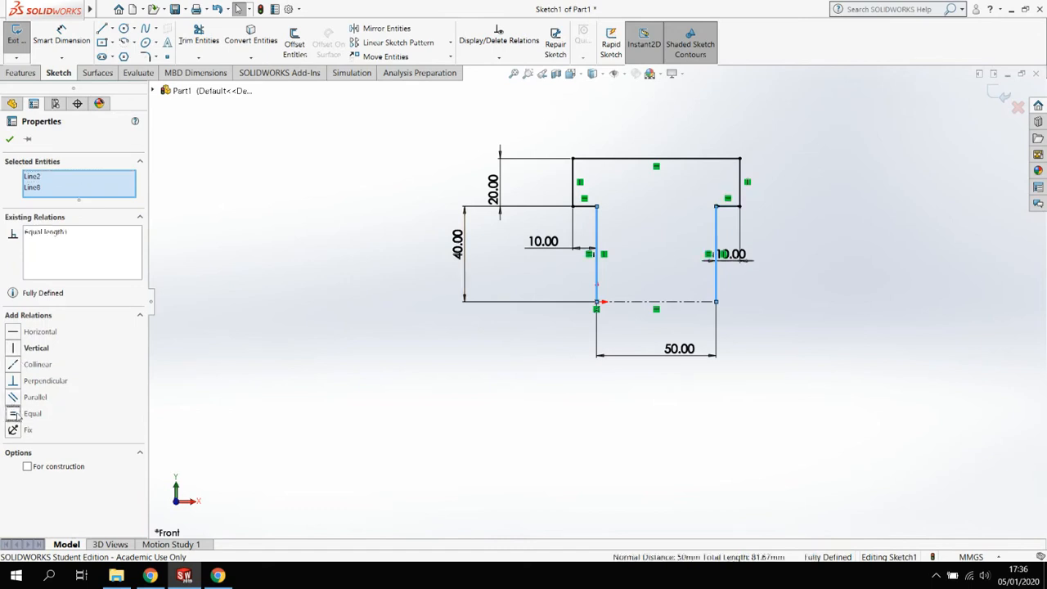
{"action": "left_click", "coordinate": [891, 401]}
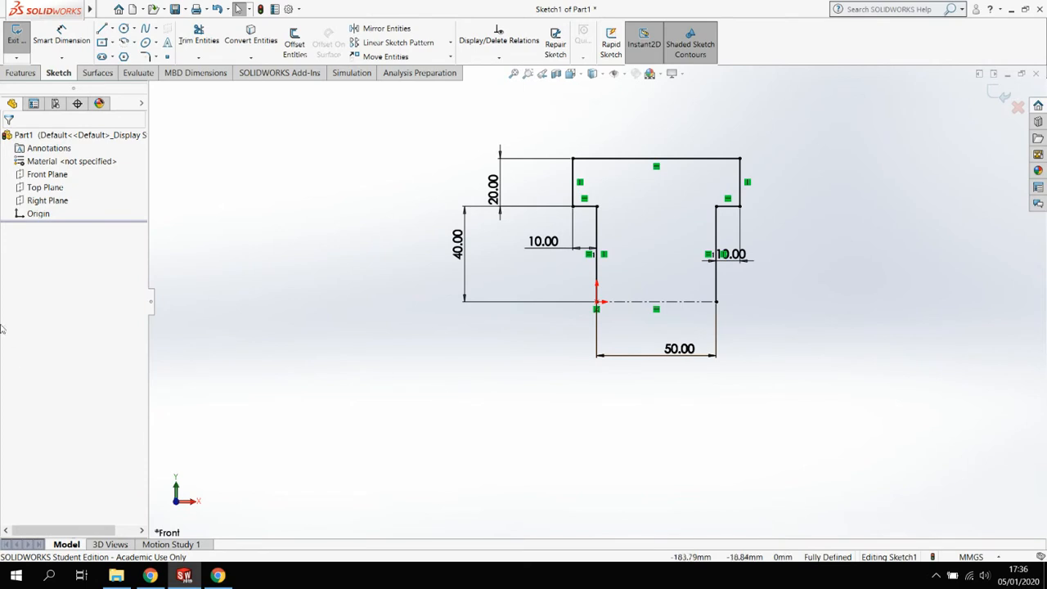
{"action": "left_click", "coordinate": [709, 256]}
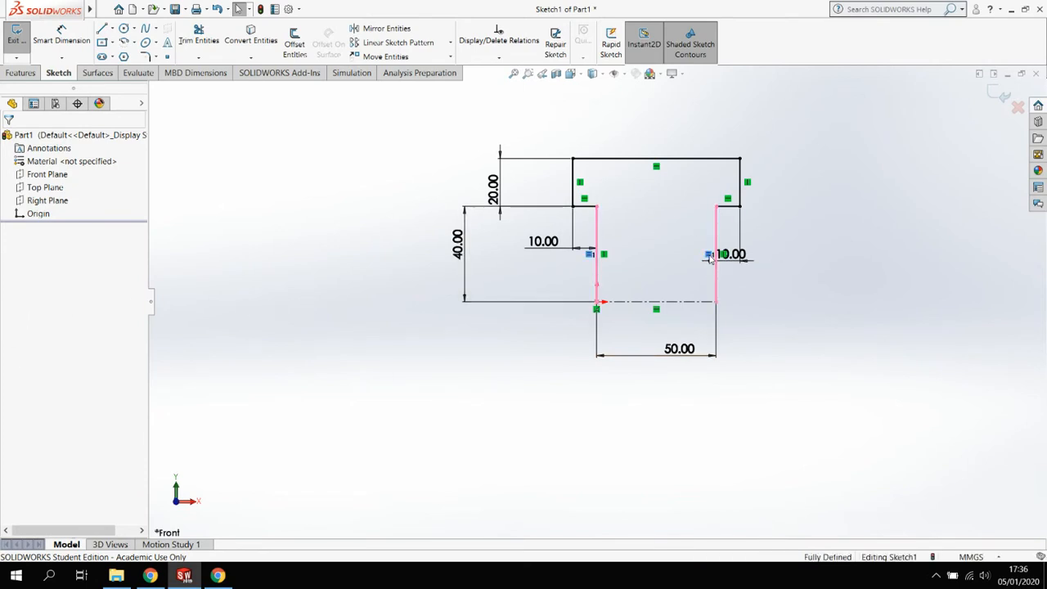
{"action": "left_click", "coordinate": [795, 328]}
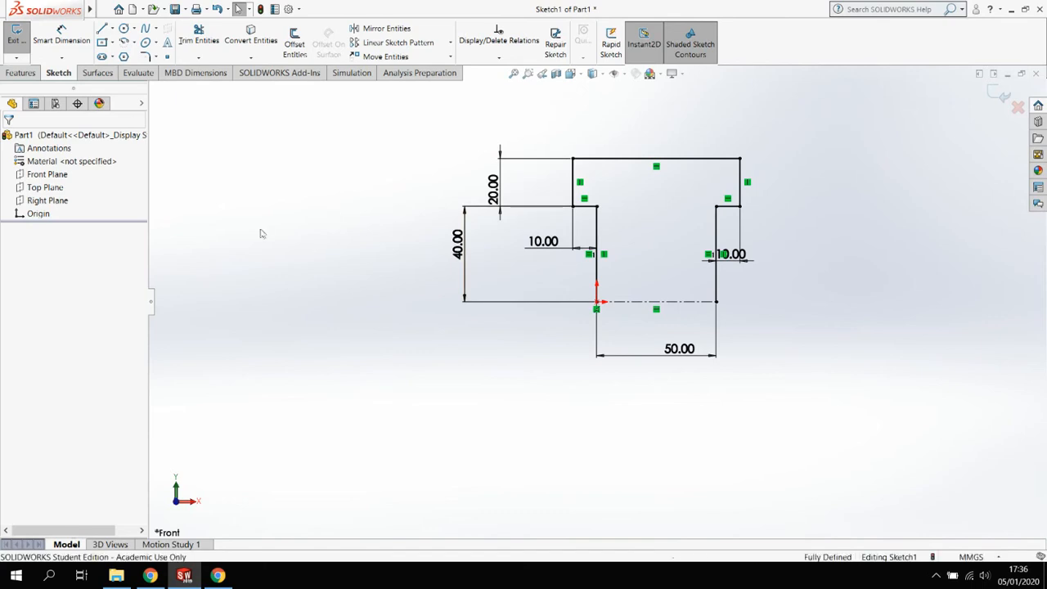
{"action": "left_click", "coordinate": [20, 73]}
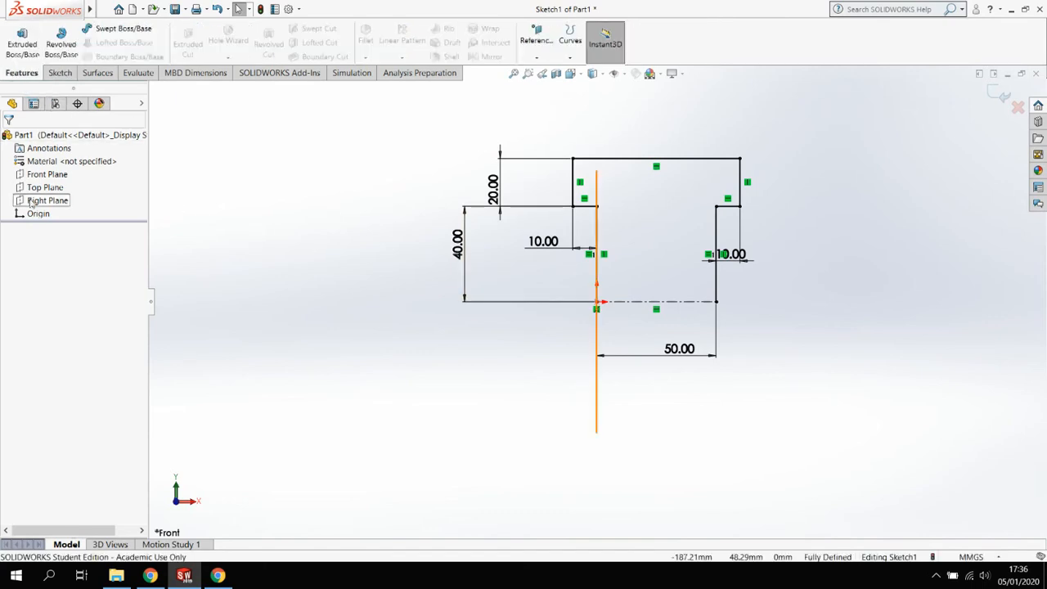
{"action": "left_click", "coordinate": [64, 51]}
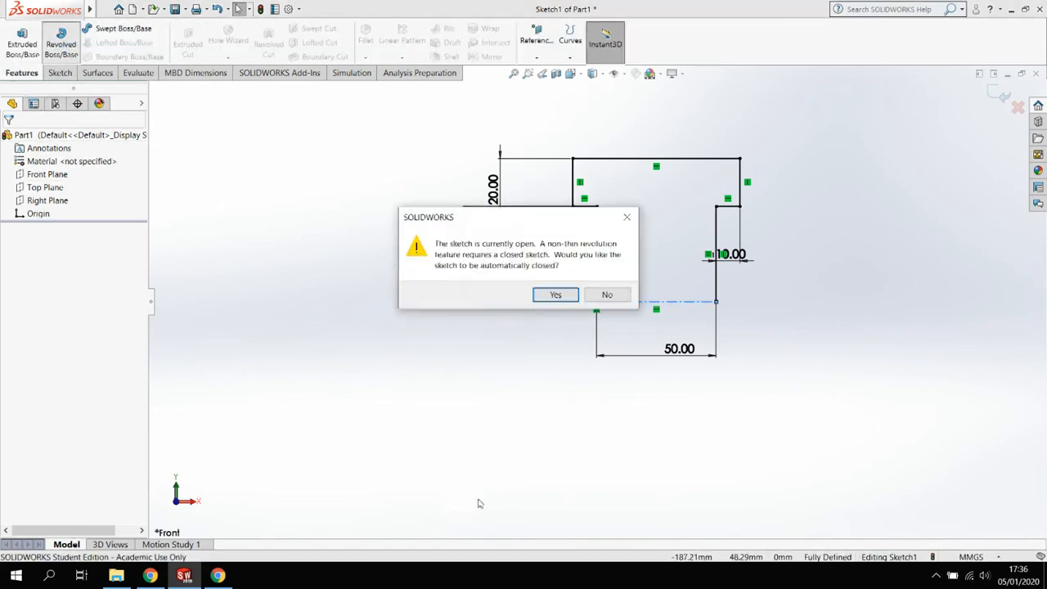
{"action": "left_click", "coordinate": [554, 295]}
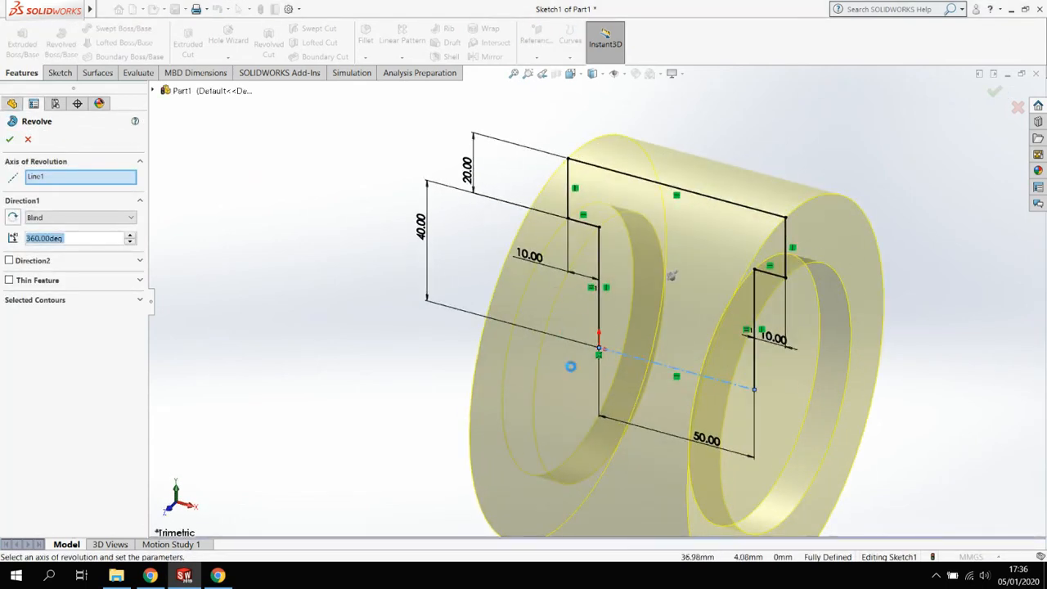
{"action": "middle_click_drag", "start_coordinate": [571, 367], "coordinate": [591, 355]}
{"action": "scroll", "coordinate": [602, 316], "scroll_direction": "up", "scroll_amount": 2}
{"action": "mouse_move", "coordinate": [365, 266]}
{"action": "middle_mouse_down"}
{"action": "mouse_move", "coordinate": [446, 255]}
{"action": "mouse_move", "coordinate": [480, 332]}
{"action": "mouse_move", "coordinate": [622, 315]}
{"action": "mouse_move", "coordinate": [581, 319]}
{"action": "middle_mouse_up"}
{"action": "scroll", "coordinate": [580, 319], "scroll_direction": "down", "scroll_amount": 2}
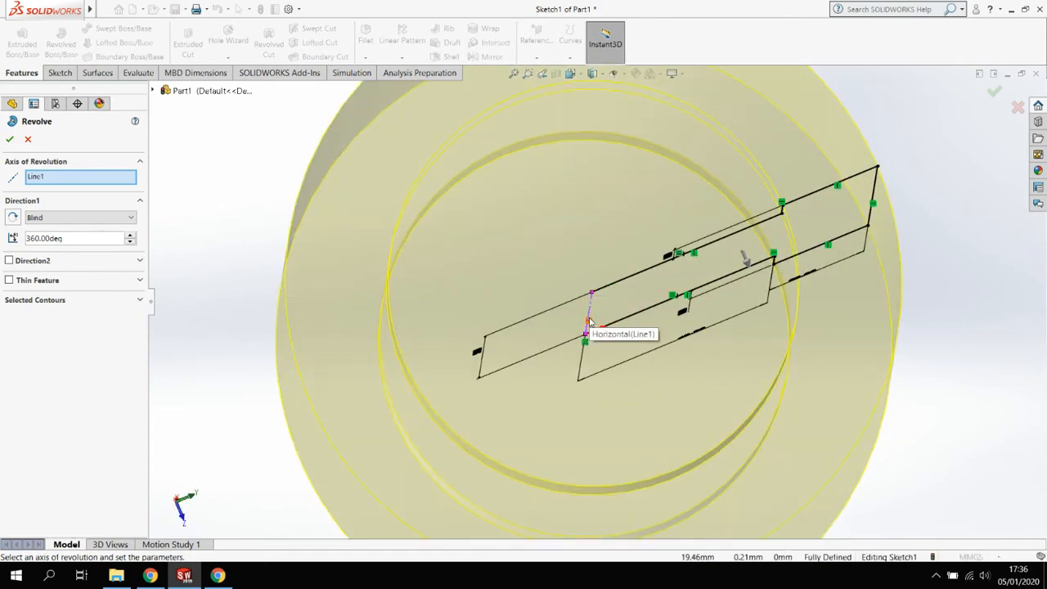
{"action": "scroll", "coordinate": [881, 278], "scroll_direction": "up", "scroll_amount": 5}
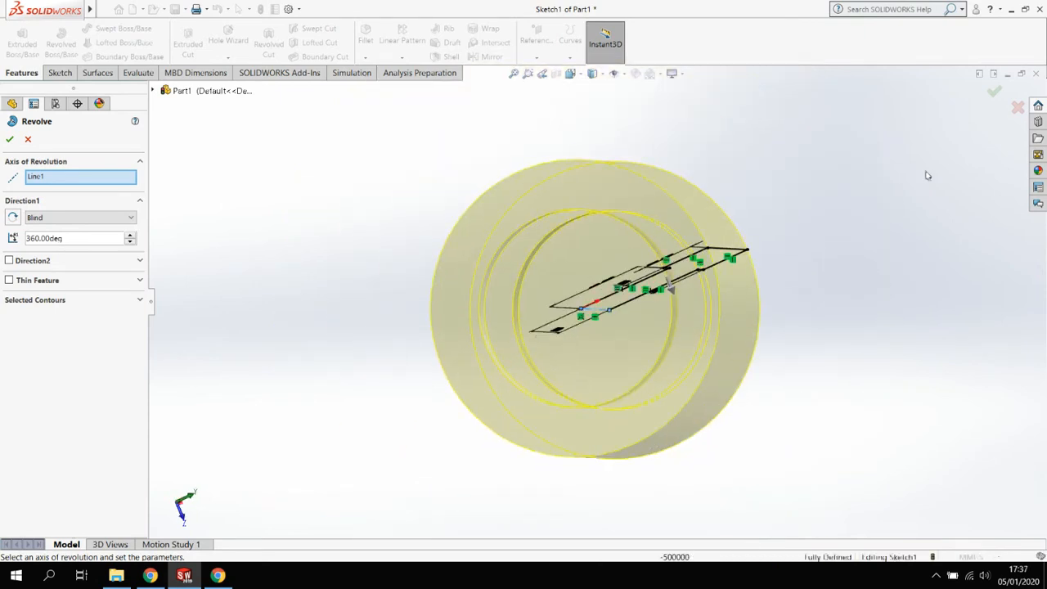
{"action": "left_click", "coordinate": [27, 140]}
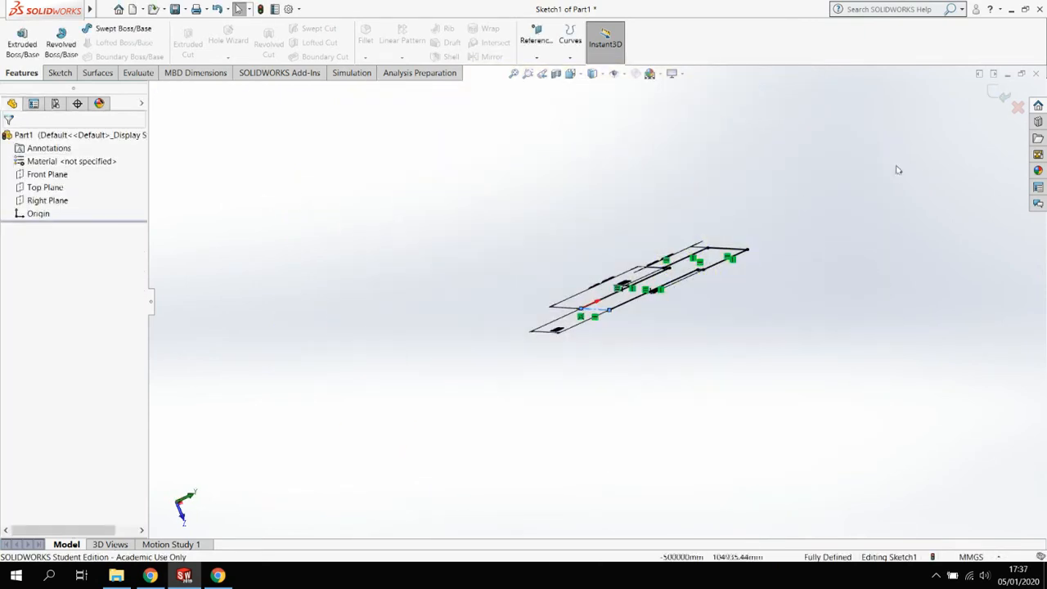
- Exit the T-shaped profile sketch, keeping its changes, and leave it unselected
{"action": "left_click", "coordinate": [995, 96]}
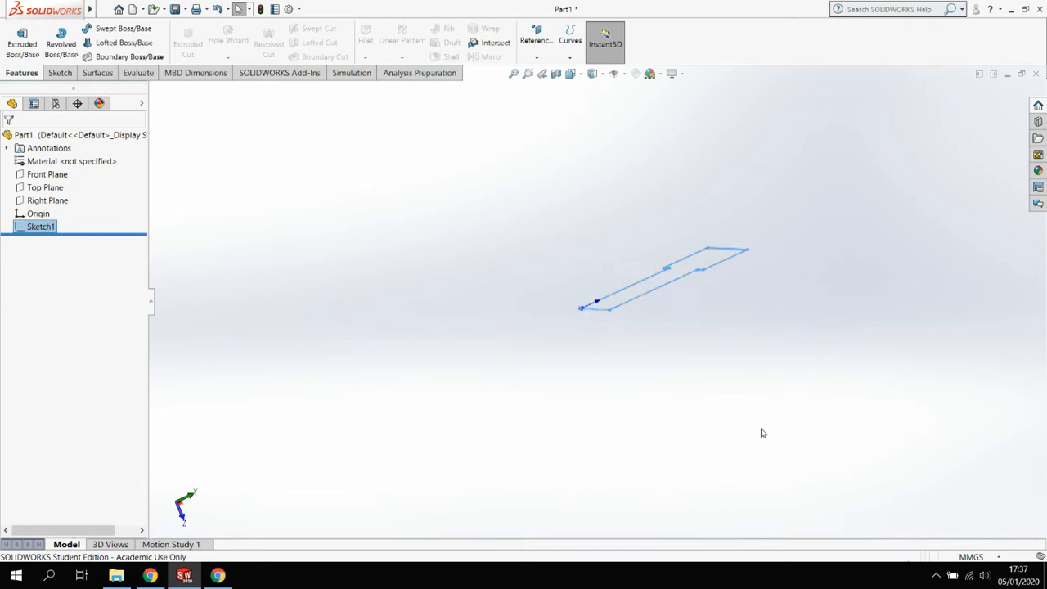
{"action": "mouse_move", "coordinate": [540, 308]}
{"action": "middle_mouse_down"}
{"action": "mouse_move", "coordinate": [551, 397]}
{"action": "mouse_move", "coordinate": [436, 353]}
{"action": "mouse_move", "coordinate": [433, 334]}
{"action": "middle_mouse_up"}
{"action": "left_click", "coordinate": [432, 331]}
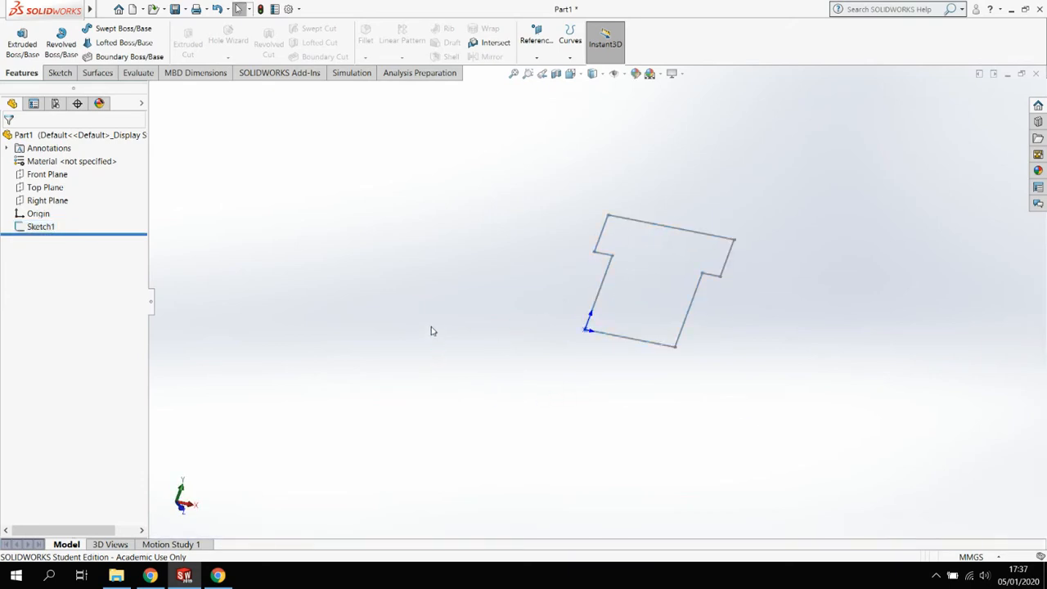
- Revolve the T-shaped profile 360° about its bottom line and inspect the resulting solid from several sides
{"action": "left_click", "coordinate": [62, 47]}
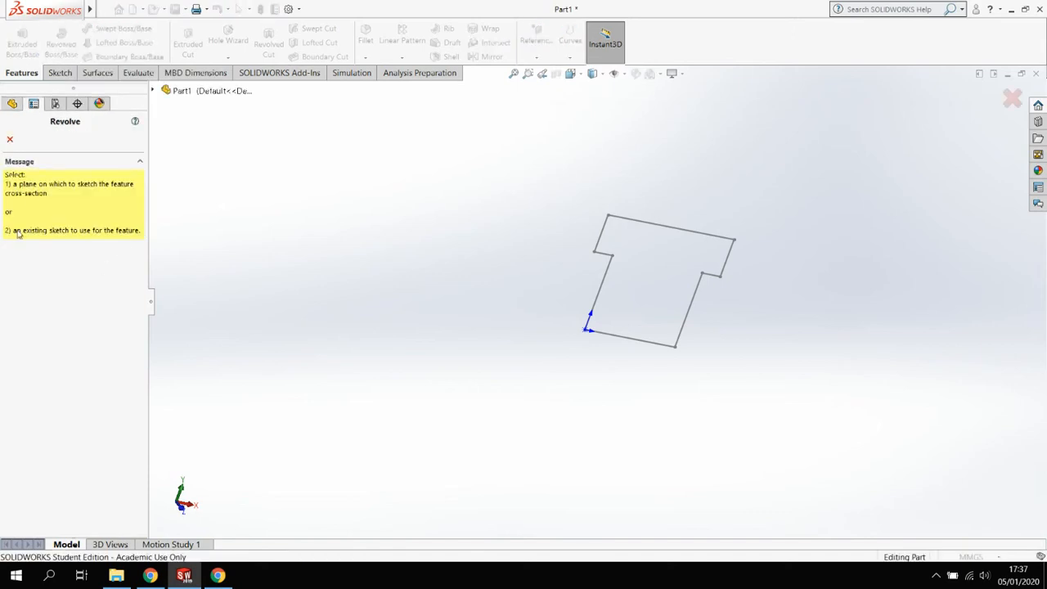
{"action": "left_click", "coordinate": [641, 344]}
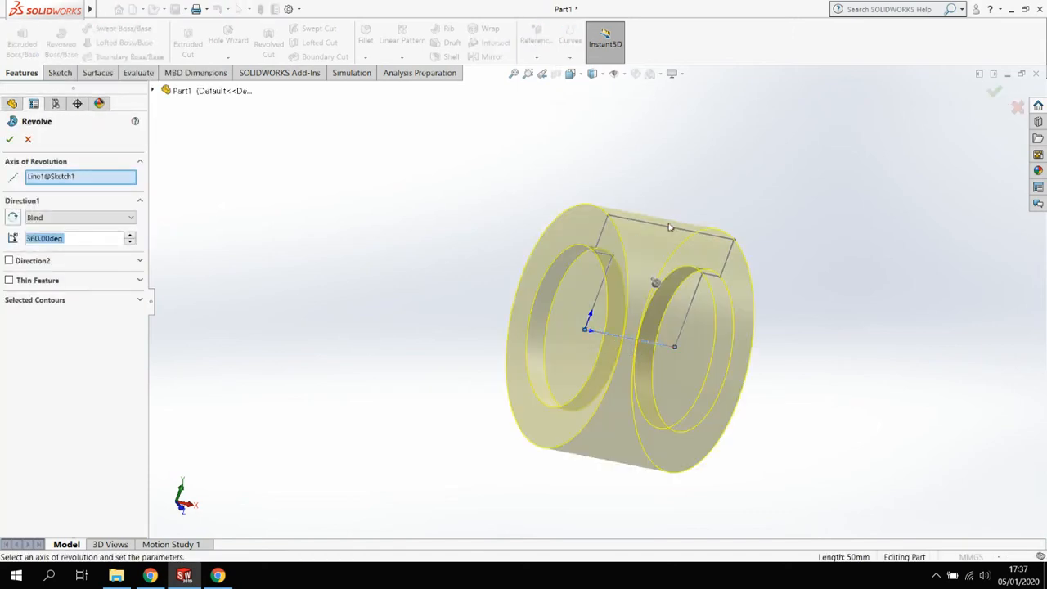
{"action": "middle_click_drag", "start_coordinate": [520, 344], "coordinate": [456, 365]}
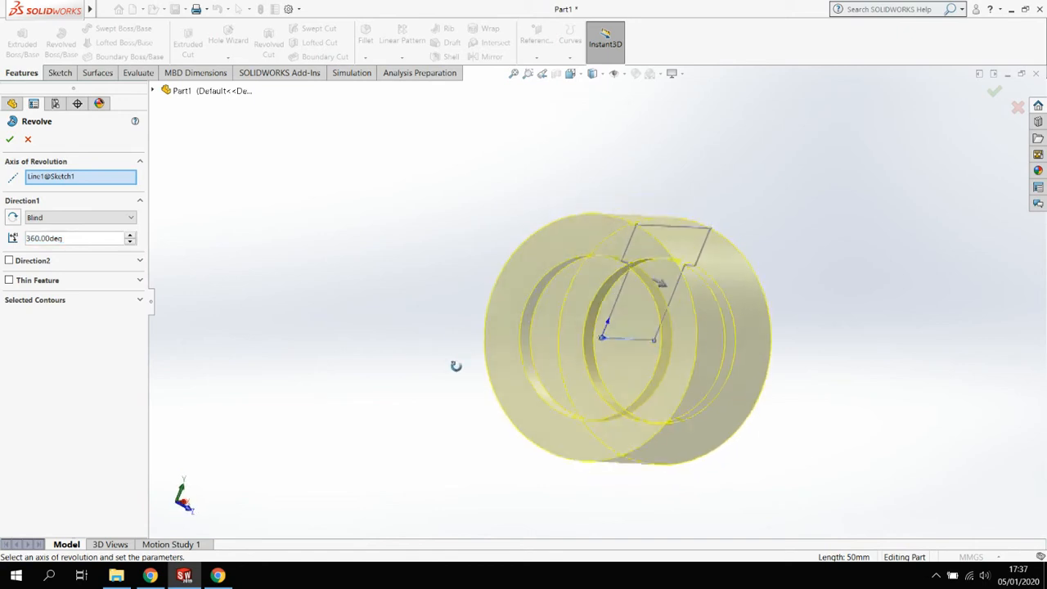
{"action": "left_click", "coordinate": [10, 138]}
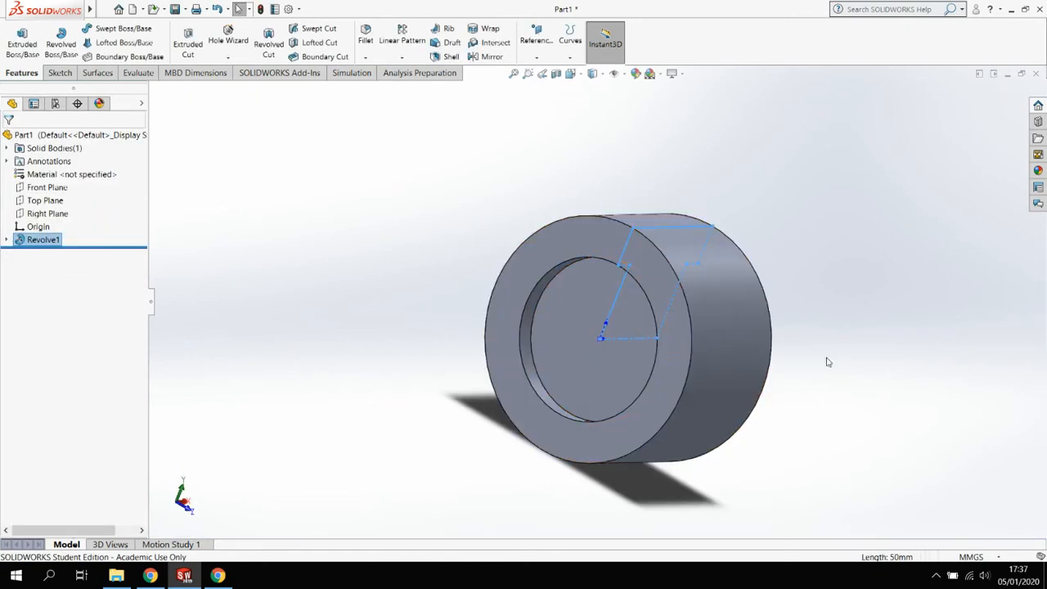
{"action": "middle_click_drag", "start_coordinate": [774, 311], "coordinate": [665, 155]}
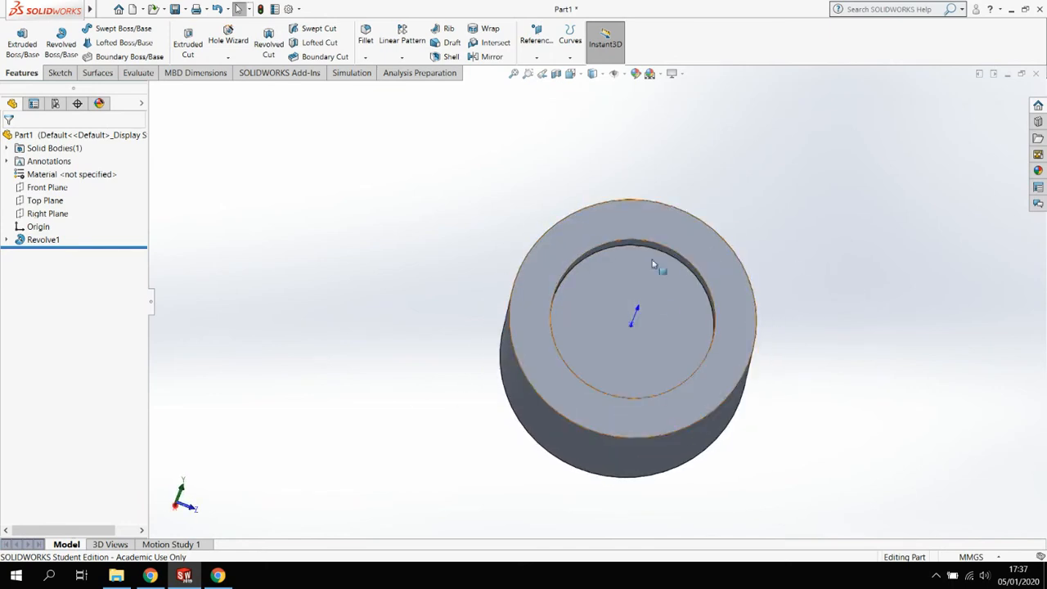
{"action": "middle_click_drag", "start_coordinate": [634, 332], "coordinate": [604, 395]}
{"action": "middle_click_drag", "start_coordinate": [718, 368], "coordinate": [863, 351]}
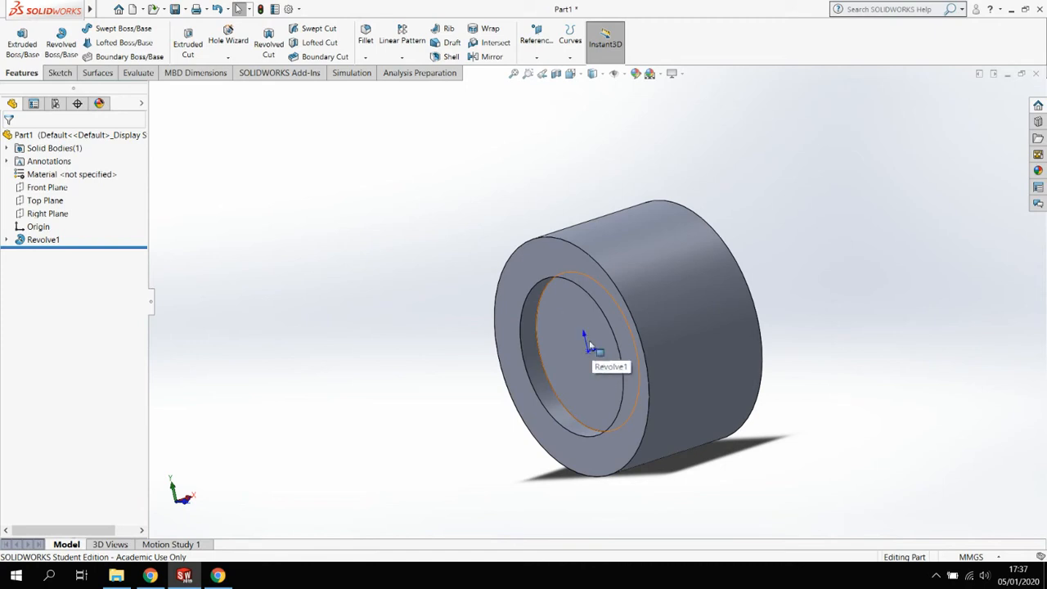
- Delete the revolved feature with its sketch and start a new sketch on the Front Plane
{"action": "left_click", "coordinate": [44, 240]}
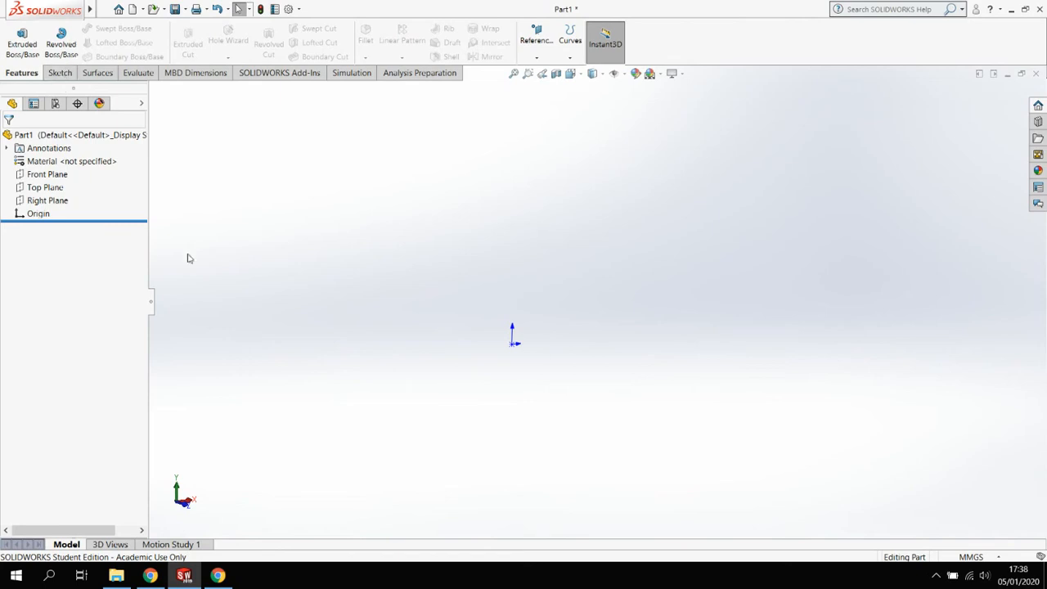
{"action": "left_click", "coordinate": [47, 174]}
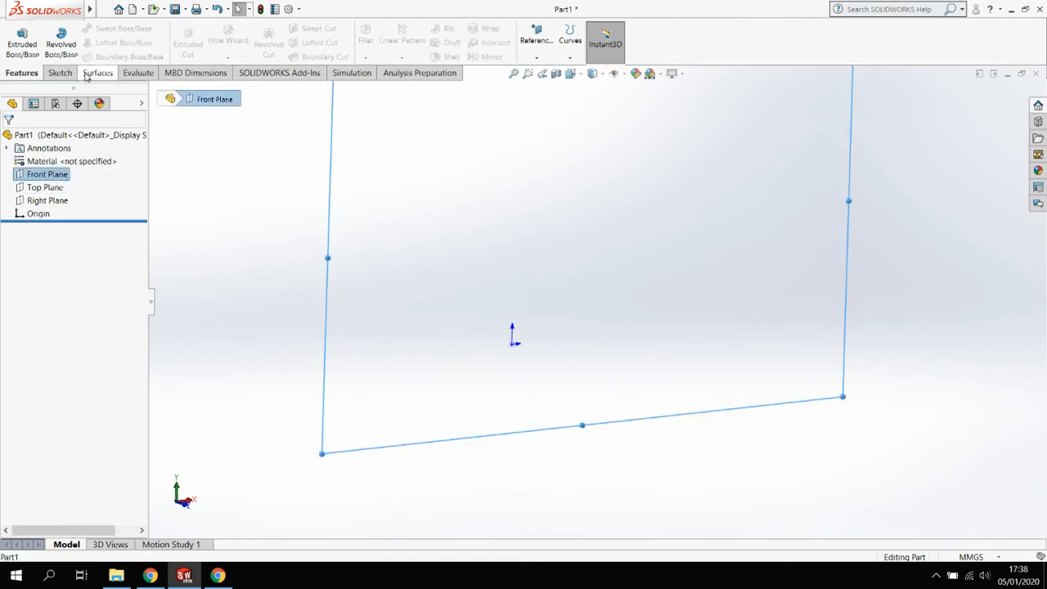
{"action": "left_click", "coordinate": [60, 73]}
{"action": "left_click", "coordinate": [17, 37]}
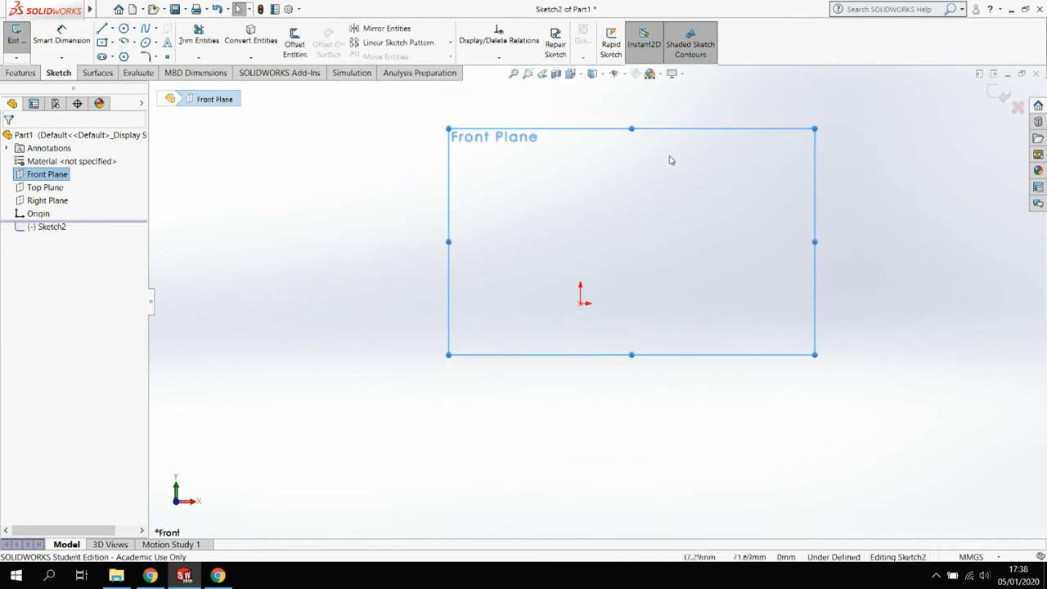
{"action": "scroll", "coordinate": [719, 189], "scroll_direction": "down", "scroll_amount": 1}
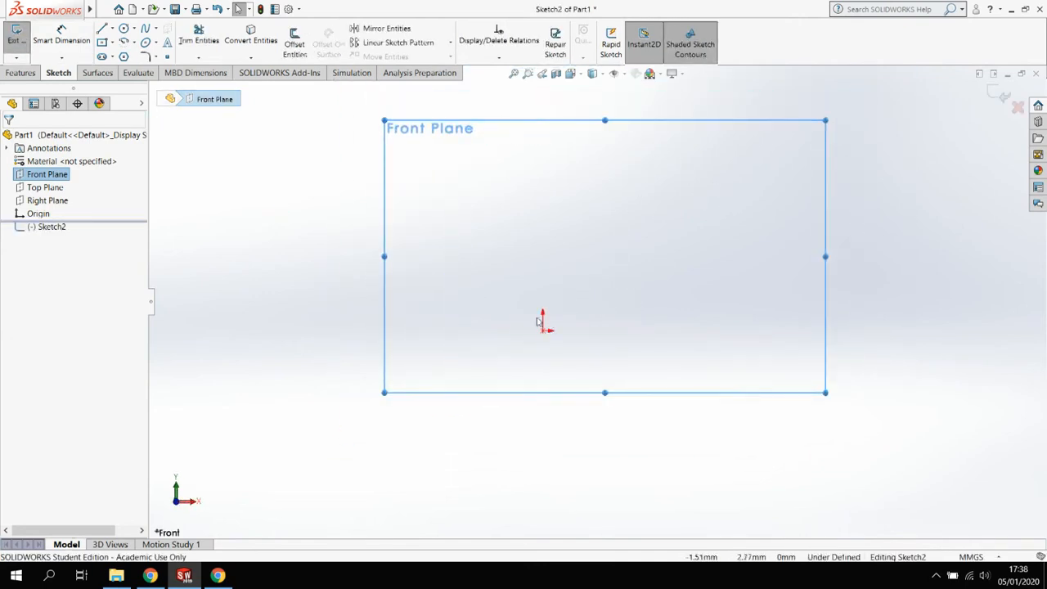
- Draw a horizontal centerline about 64 mm long, starting at the origin
{"action": "left_click", "coordinate": [112, 30]}
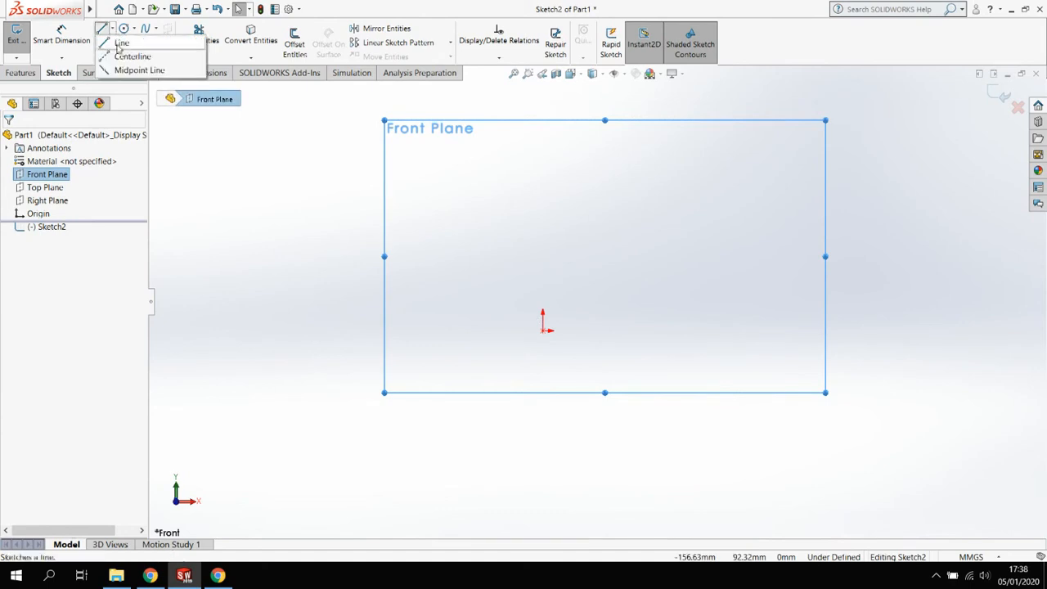
{"action": "left_click", "coordinate": [123, 56]}
{"action": "left_click", "coordinate": [543, 330]}
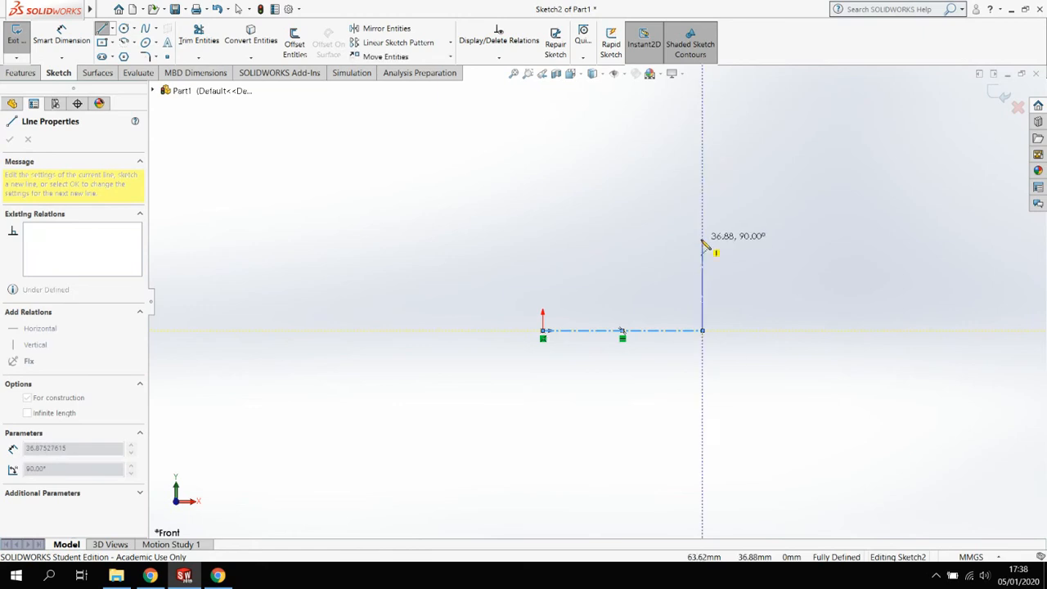
{"action": "key", "text": "Escape"}
- Dimension the centerline's length as 50 mm
{"action": "left_click", "coordinate": [63, 34]}
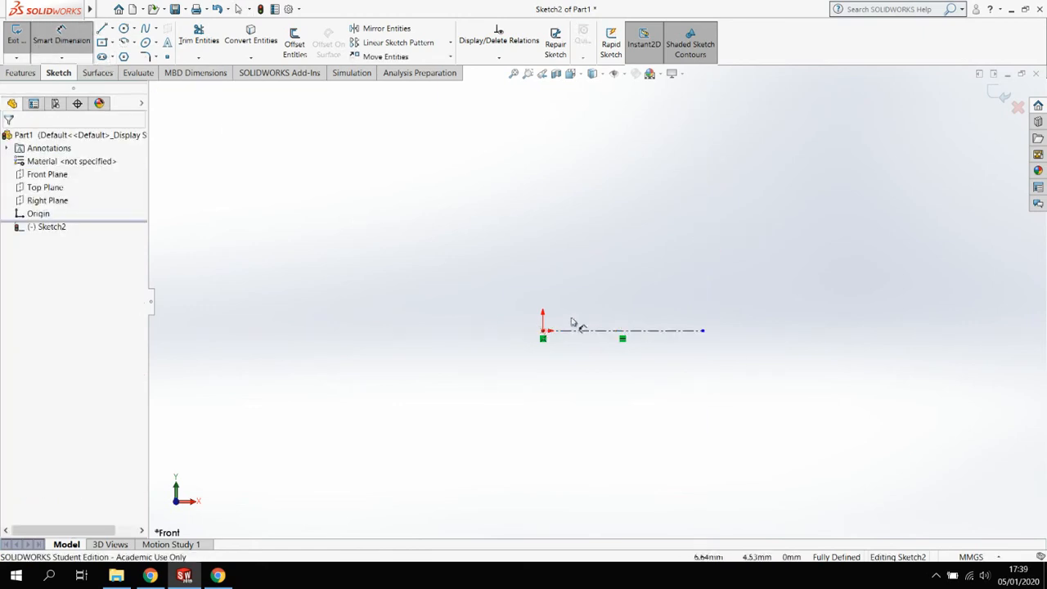
{"action": "left_click", "coordinate": [593, 339]}
{"action": "left_click", "coordinate": [601, 393]}
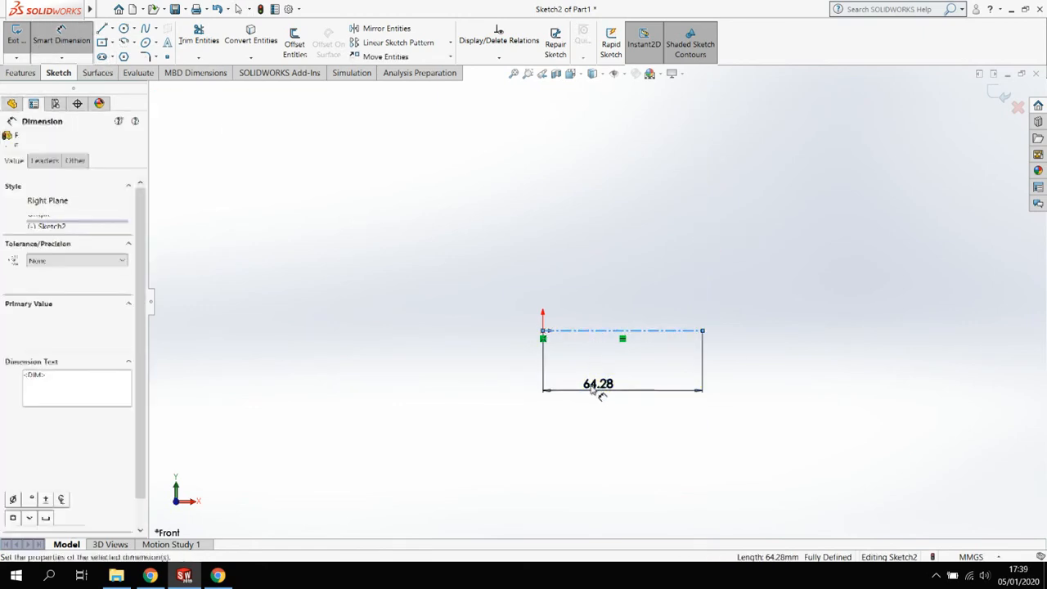
{"action": "type", "text": "50"}
{"action": "key", "text": "Return"}
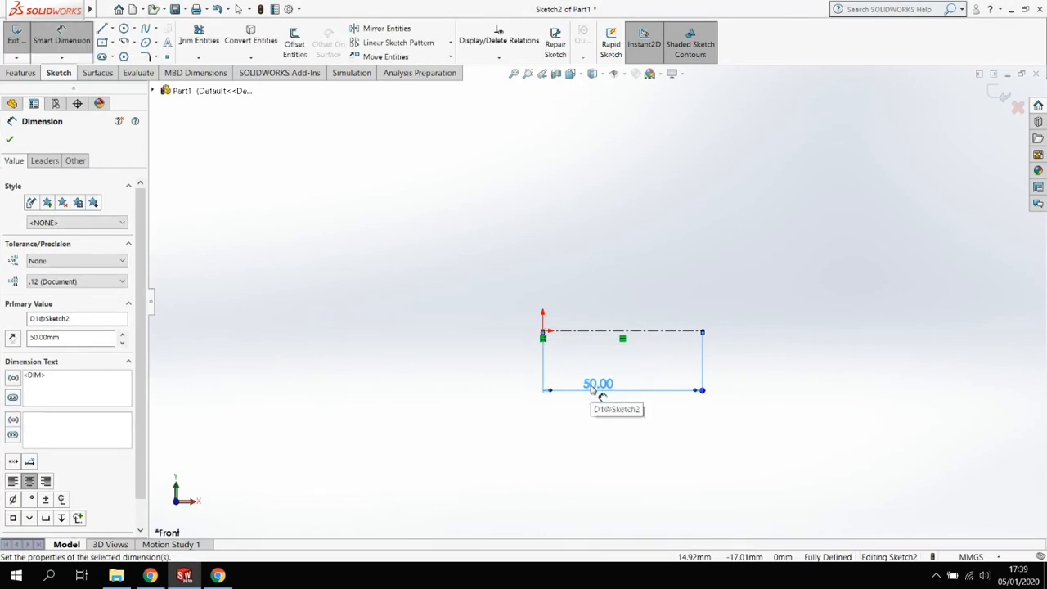
- Draw a closed T-shaped profile about 14 mm above the centerline, with its stem sides vertically aligned to the centerline's endpoints
{"action": "left_click", "coordinate": [103, 30]}
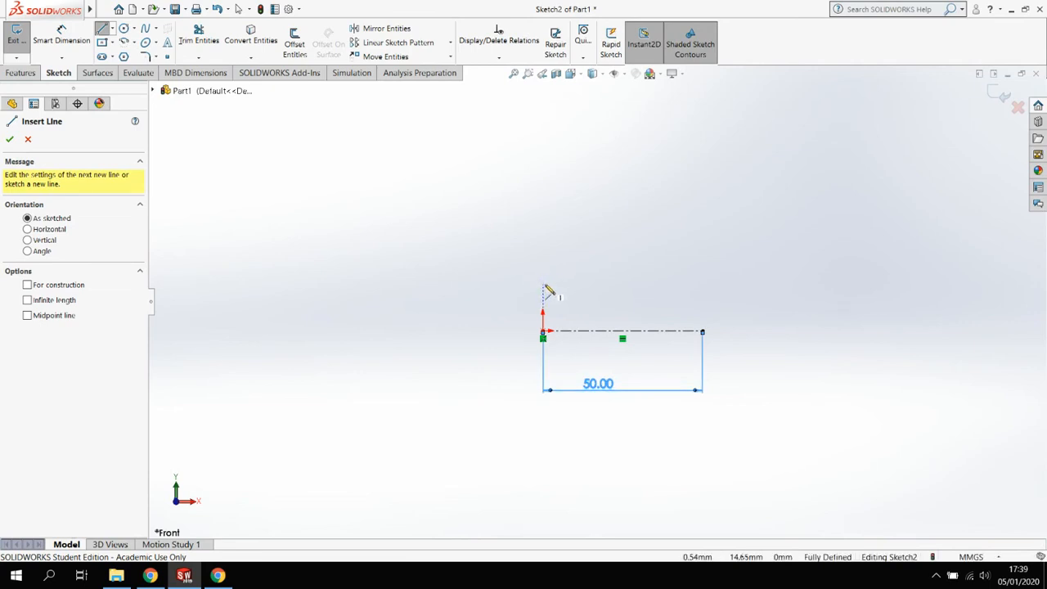
{"action": "left_click", "coordinate": [543, 288]}
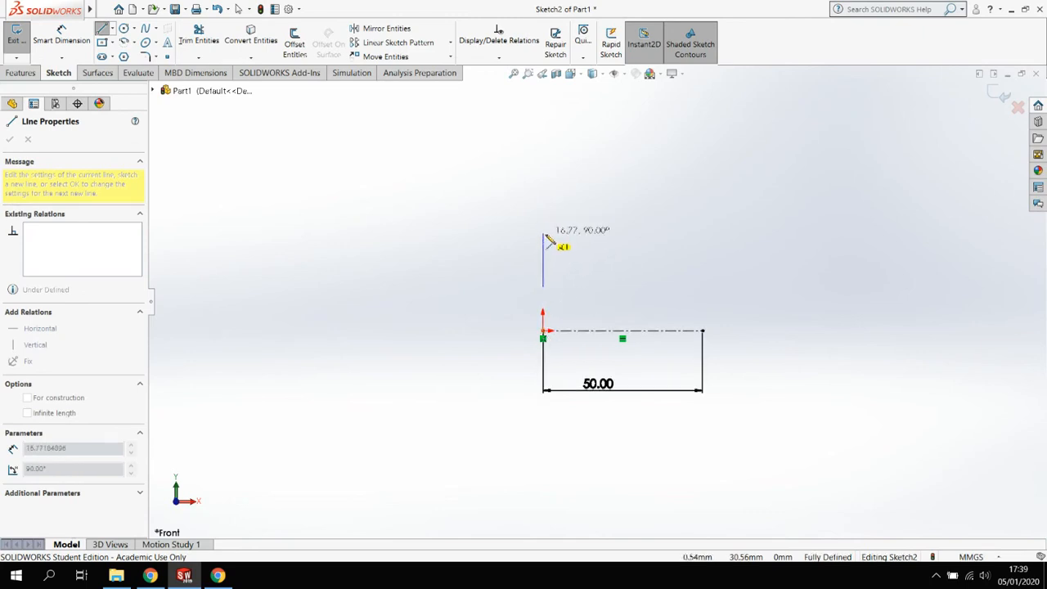
{"action": "left_click", "coordinate": [542, 232]}
{"action": "left_click", "coordinate": [493, 233]}
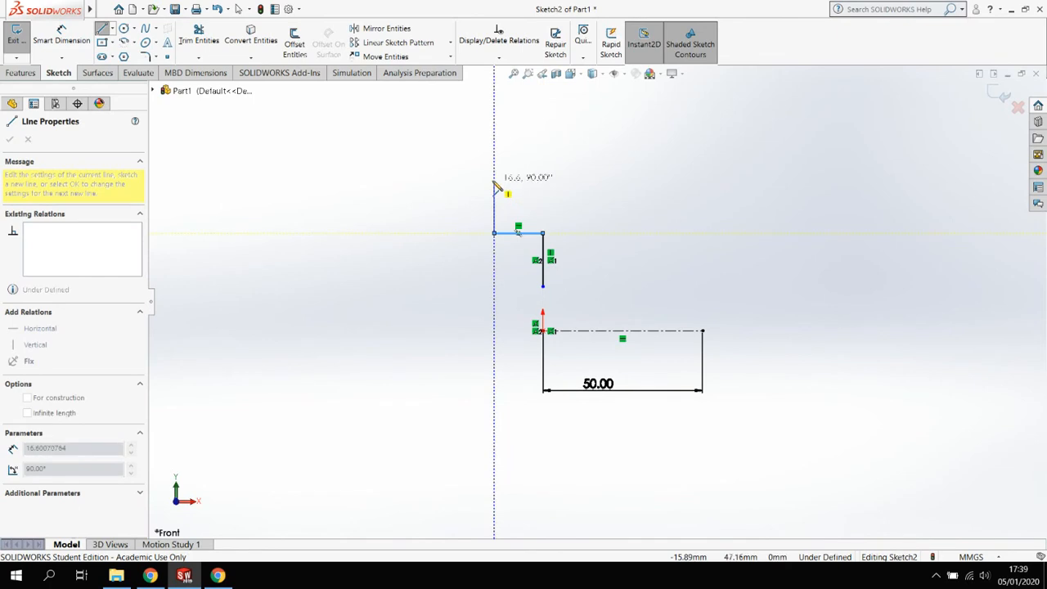
{"action": "left_click", "coordinate": [494, 184]}
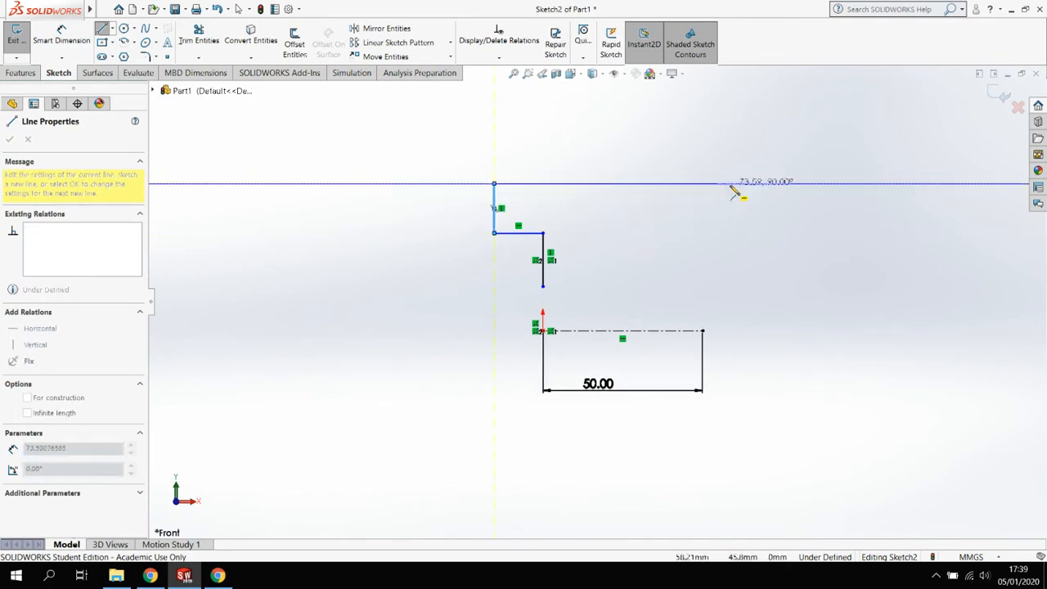
{"action": "left_click", "coordinate": [760, 183]}
{"action": "left_click", "coordinate": [760, 232]}
{"action": "left_click", "coordinate": [702, 233]}
{"action": "left_click", "coordinate": [702, 287]}
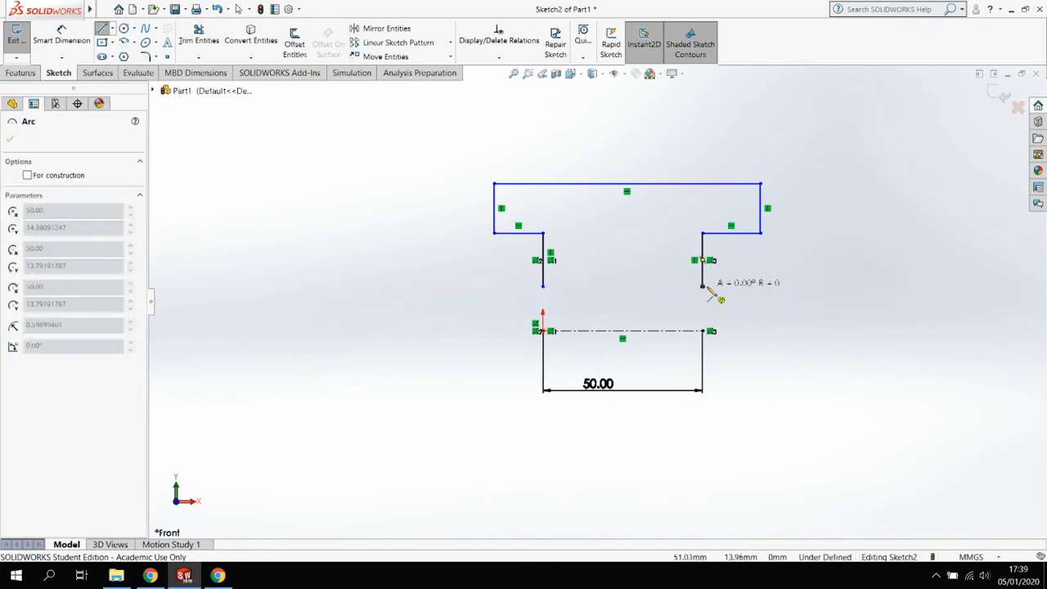
{"action": "left_click", "coordinate": [543, 286]}
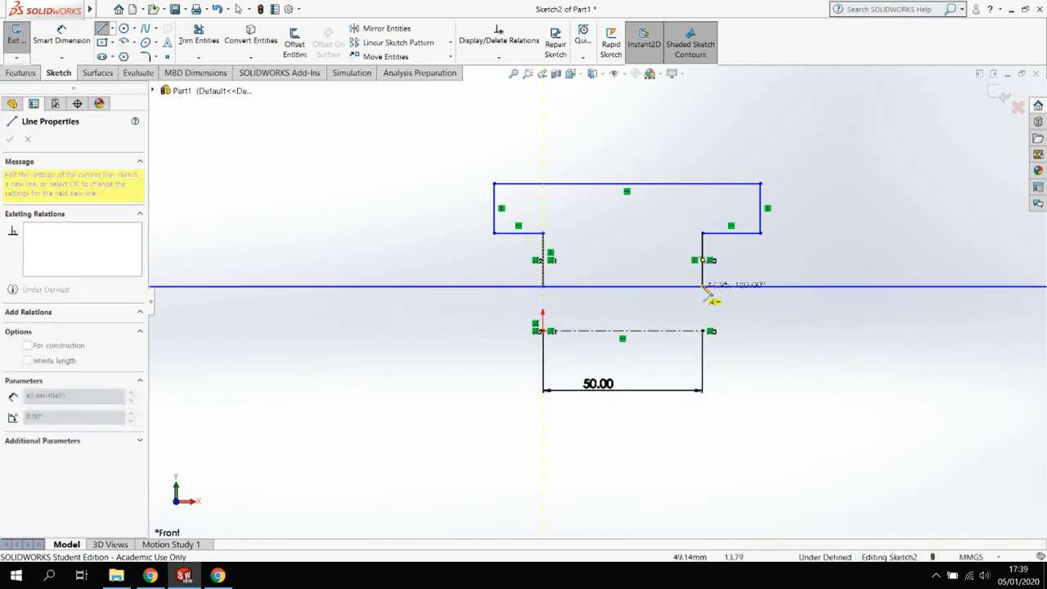
{"action": "left_click", "coordinate": [701, 286]}
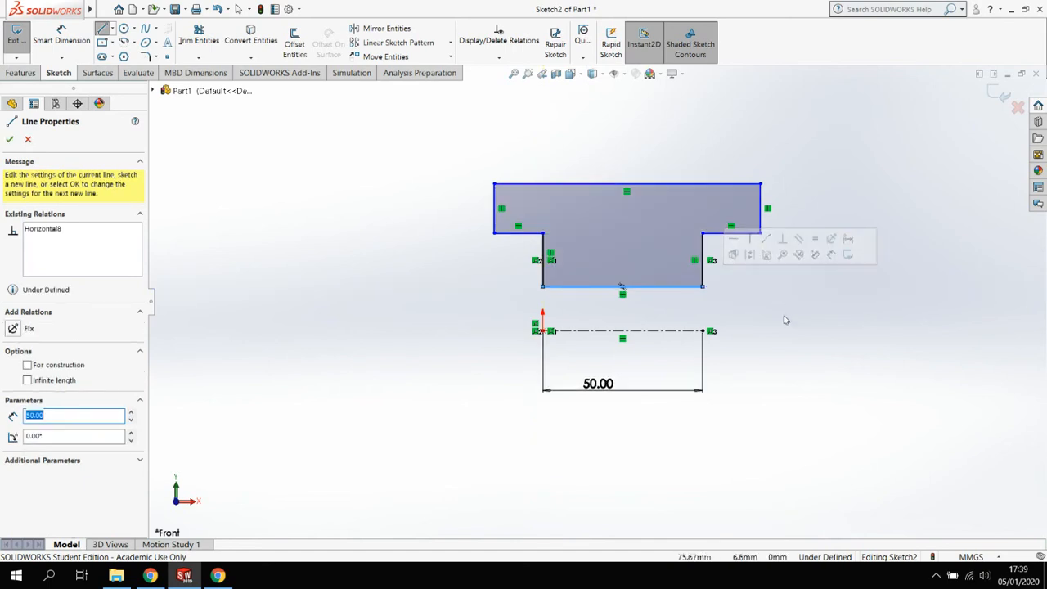
{"action": "key", "text": "Escape"}
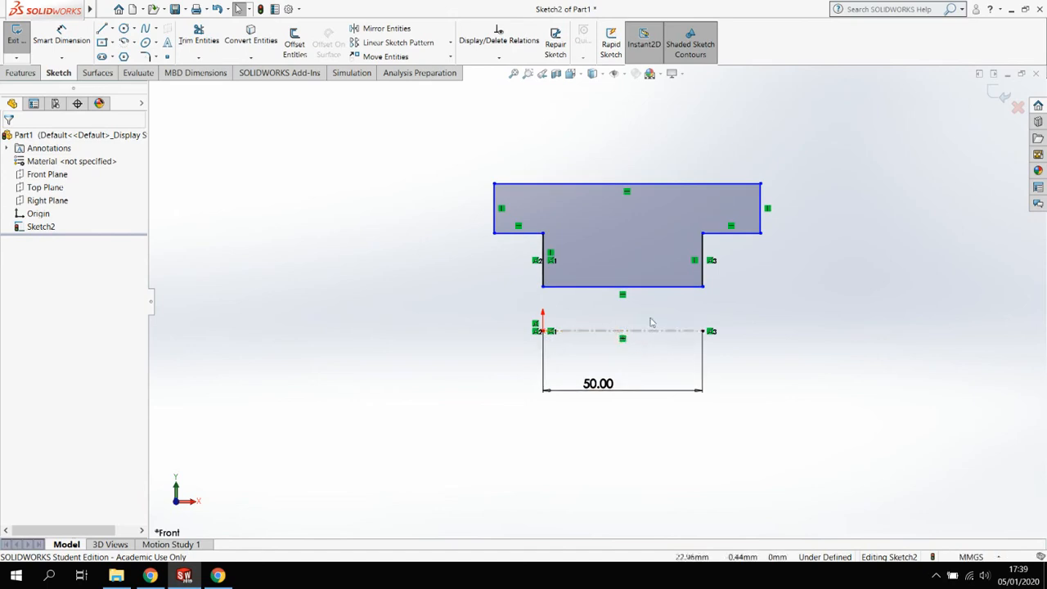
- Dimension the left and right horizontal ledges under the T's head as 10 mm each
{"action": "left_click", "coordinate": [49, 34]}
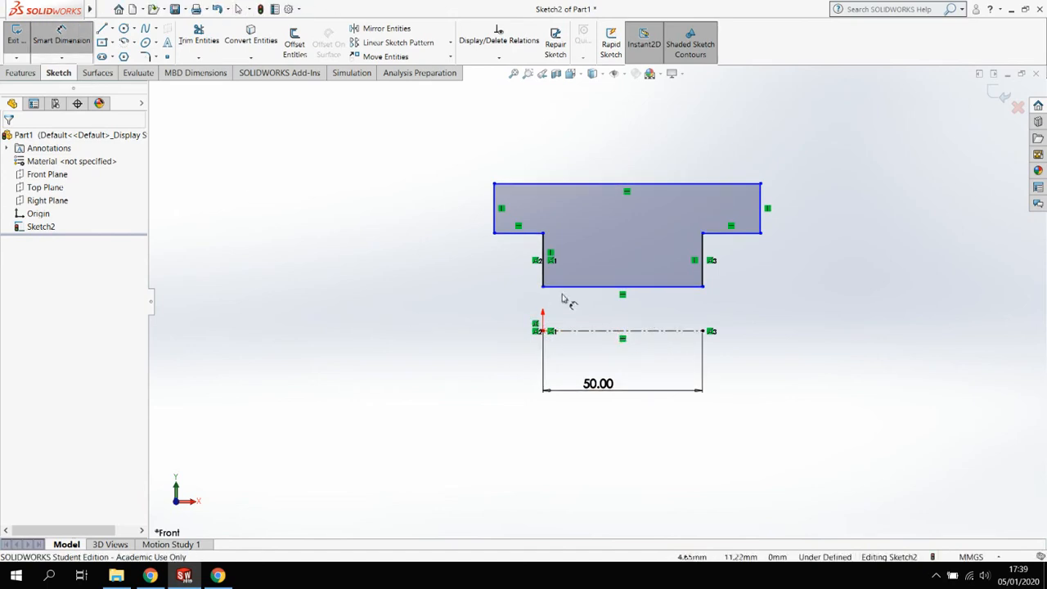
{"action": "left_click", "coordinate": [515, 250]}
{"action": "left_click", "coordinate": [393, 296]}
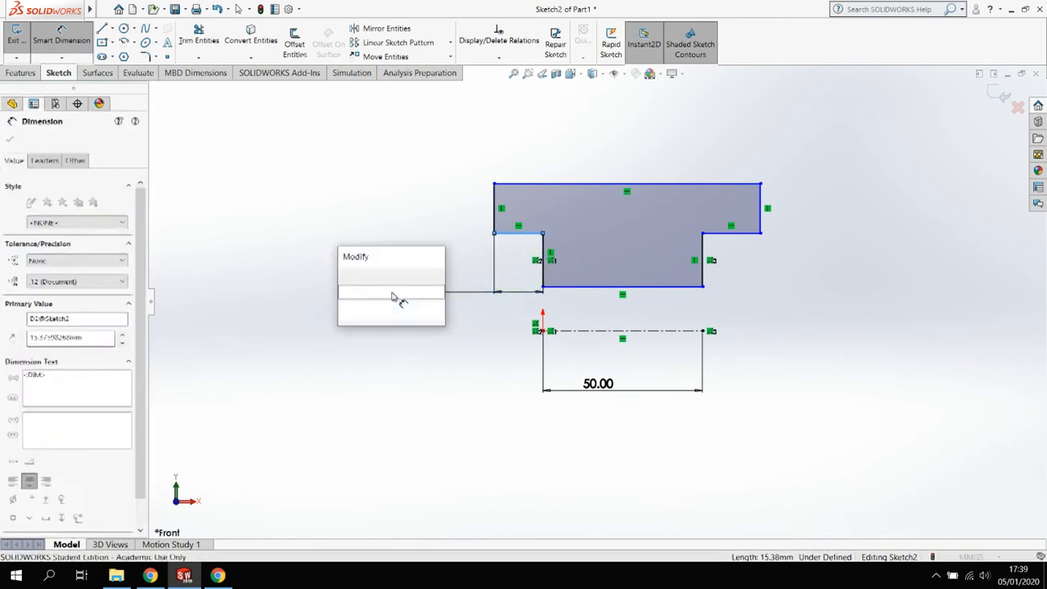
{"action": "type", "text": "10"}
{"action": "key", "text": "Return"}
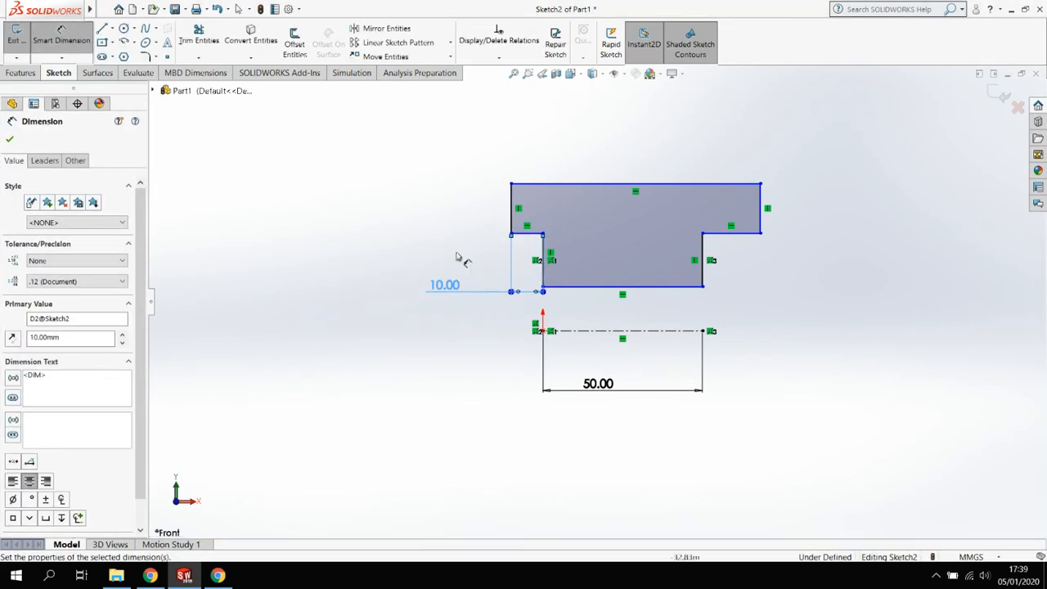
{"action": "left_click", "coordinate": [734, 237]}
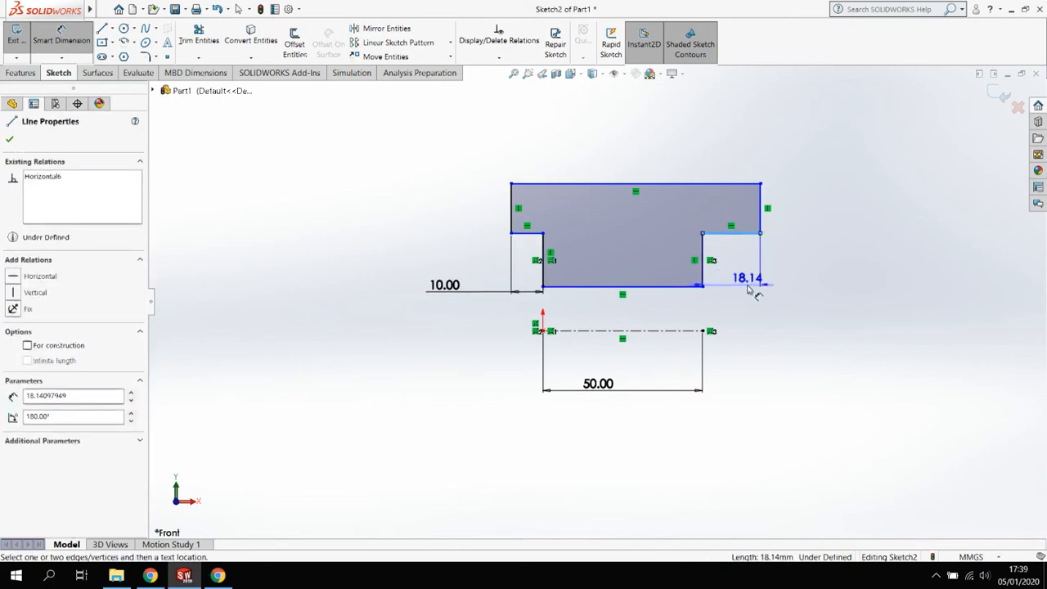
{"action": "left_click", "coordinate": [736, 285]}
{"action": "type", "text": "10"}
{"action": "key", "text": "Return"}
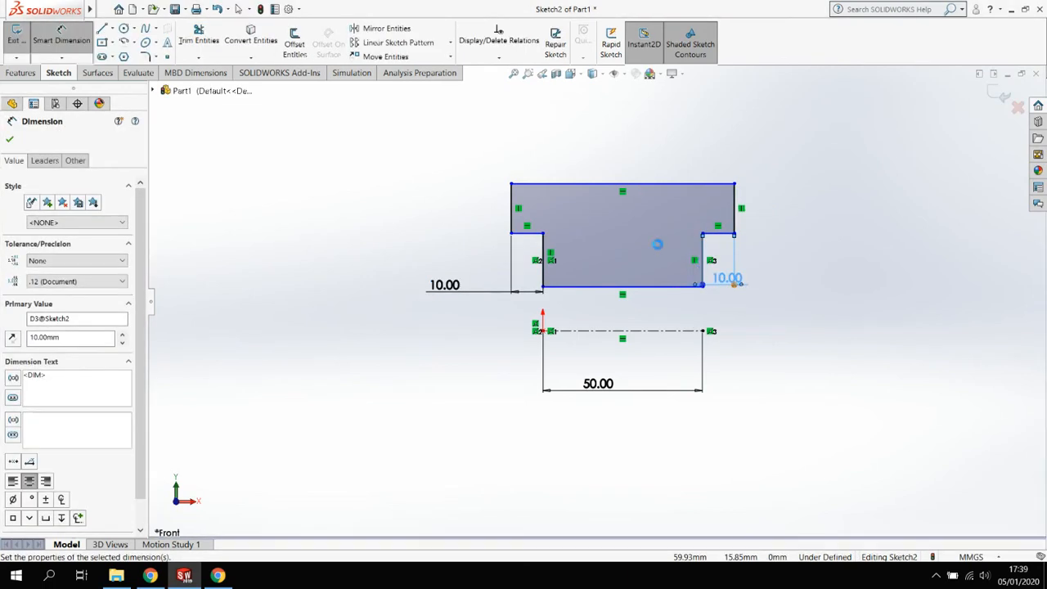
- Dimension the vertical distance between the left ledge and the centerline as 40 mm
{"action": "left_click", "coordinate": [538, 235]}
{"action": "left_click", "coordinate": [573, 331]}
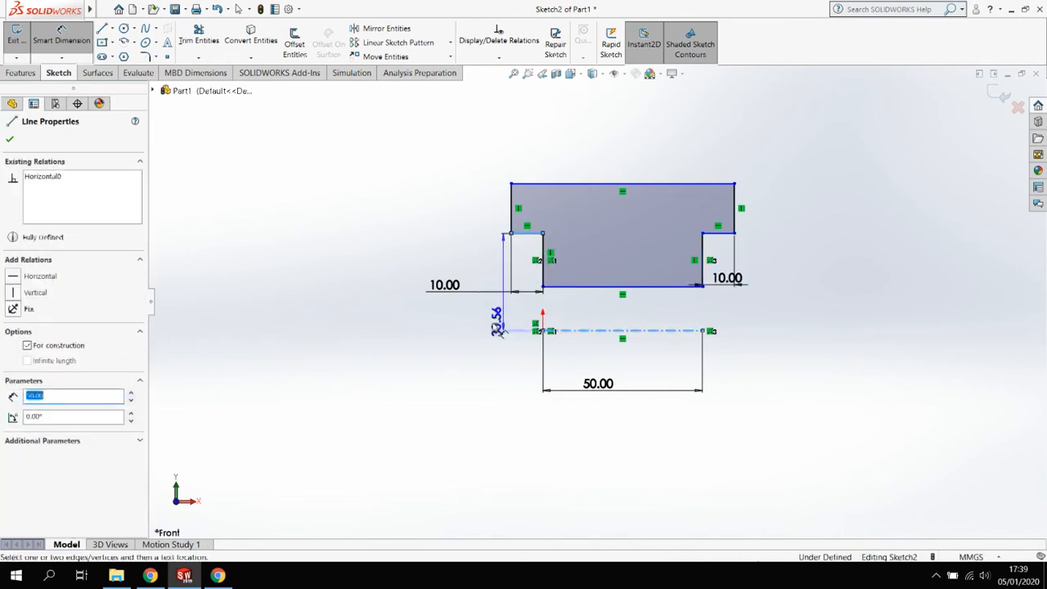
{"action": "left_click", "coordinate": [374, 288]}
{"action": "type", "text": "40"}
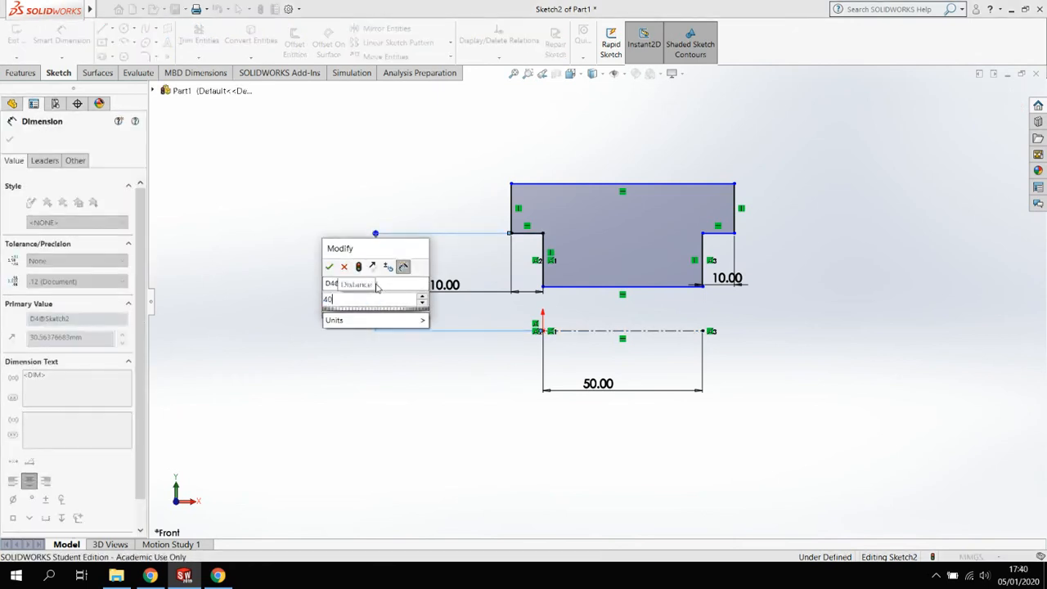
{"action": "key", "text": "Return"}
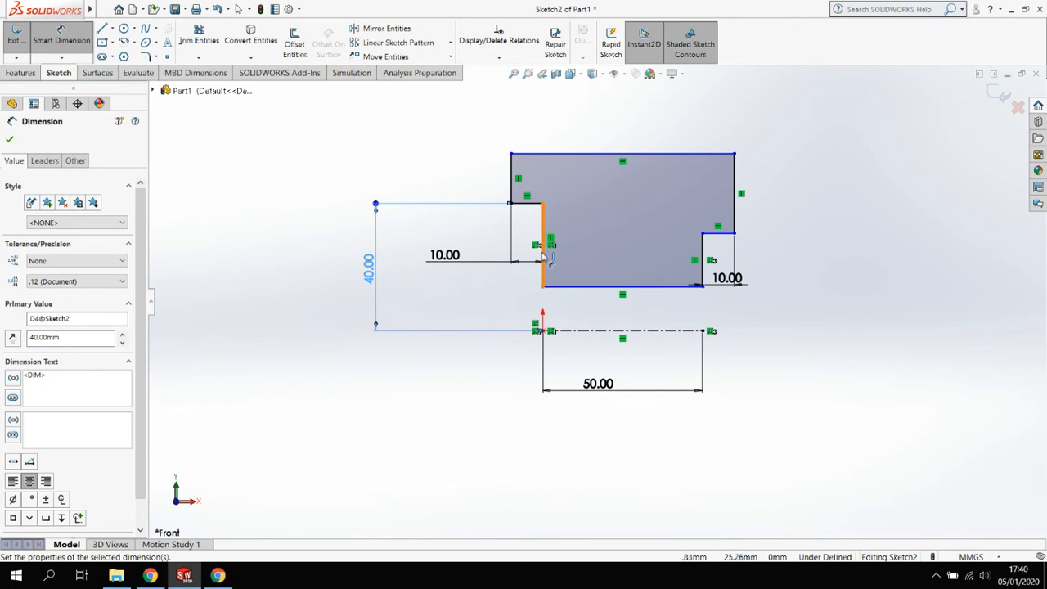
- Dimension the vertical distance between the profile's bottom line and the centerline as 10 mm
{"action": "left_click", "coordinate": [564, 285]}
{"action": "left_click", "coordinate": [565, 331]}
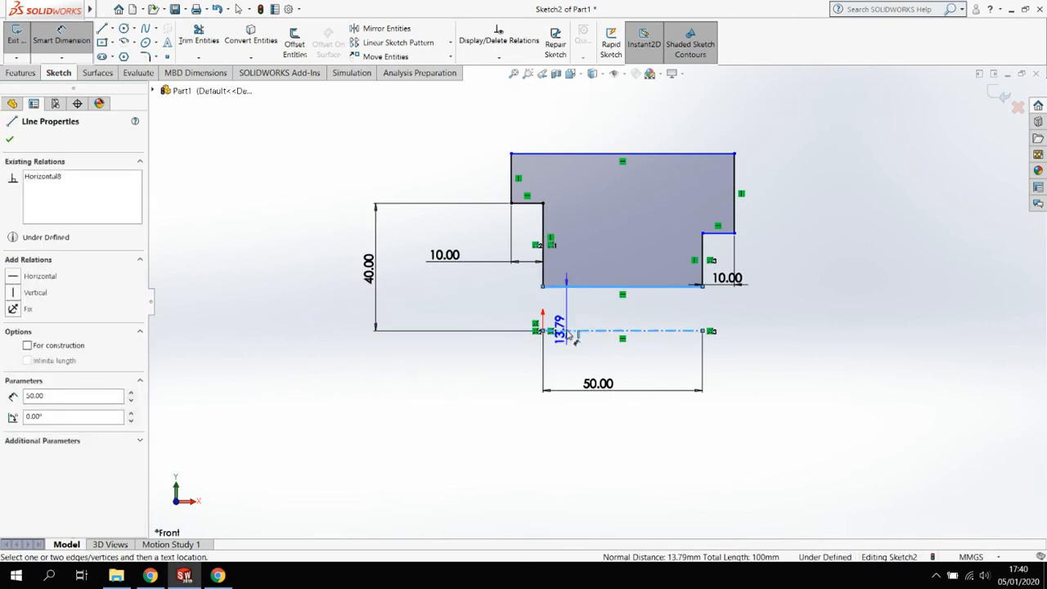
{"action": "left_click", "coordinate": [465, 307]}
{"action": "key", "text": "Return"}
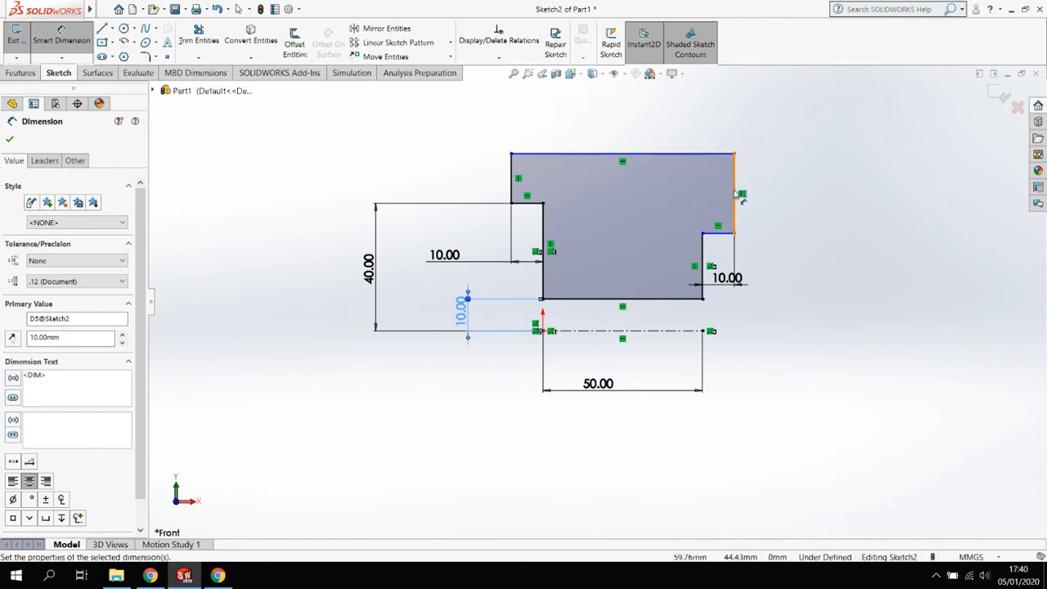
{"action": "key", "text": "Escape"}
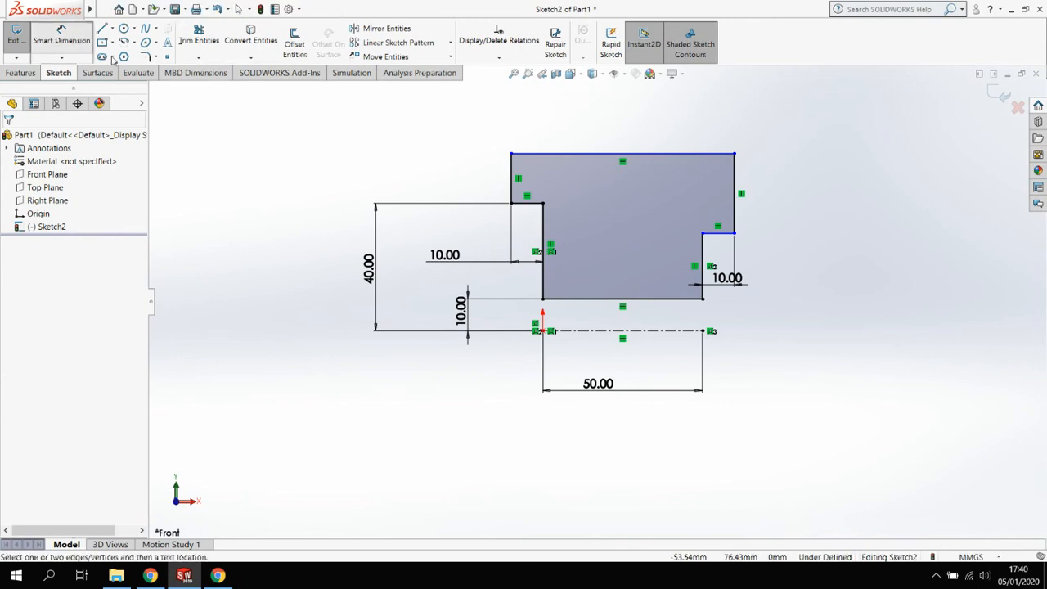
- Dimension the left vertical side of the T's head as 20 mm and leave the dimension tool
{"action": "left_click", "coordinate": [510, 183]}
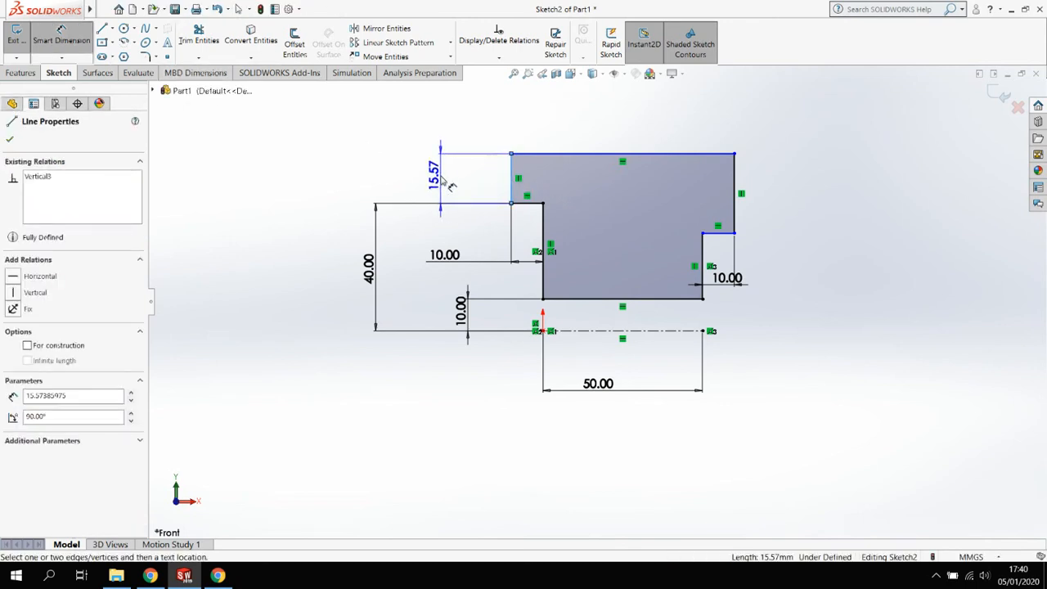
{"action": "left_click", "coordinate": [433, 176]}
{"action": "type", "text": "20"}
{"action": "key", "text": "Return"}
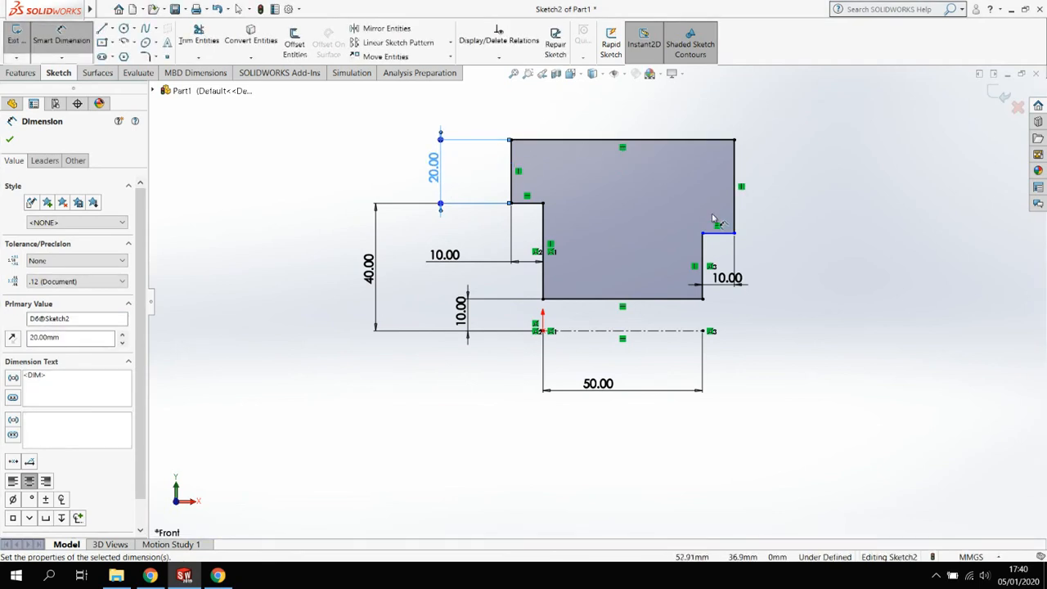
{"action": "key", "text": "Escape"}
- Apply an Equal relation between the stem's two vertical sides and exit the sketch
{"action": "left_click", "coordinate": [702, 256]}
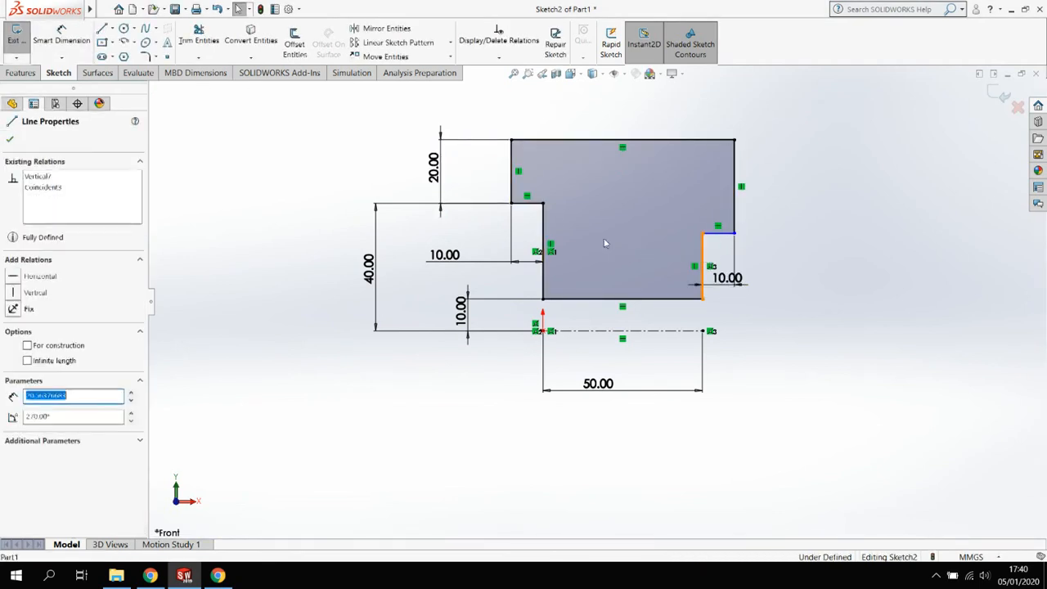
{"action": "left_click", "coordinate": [543, 230], "text": "ctrl"}
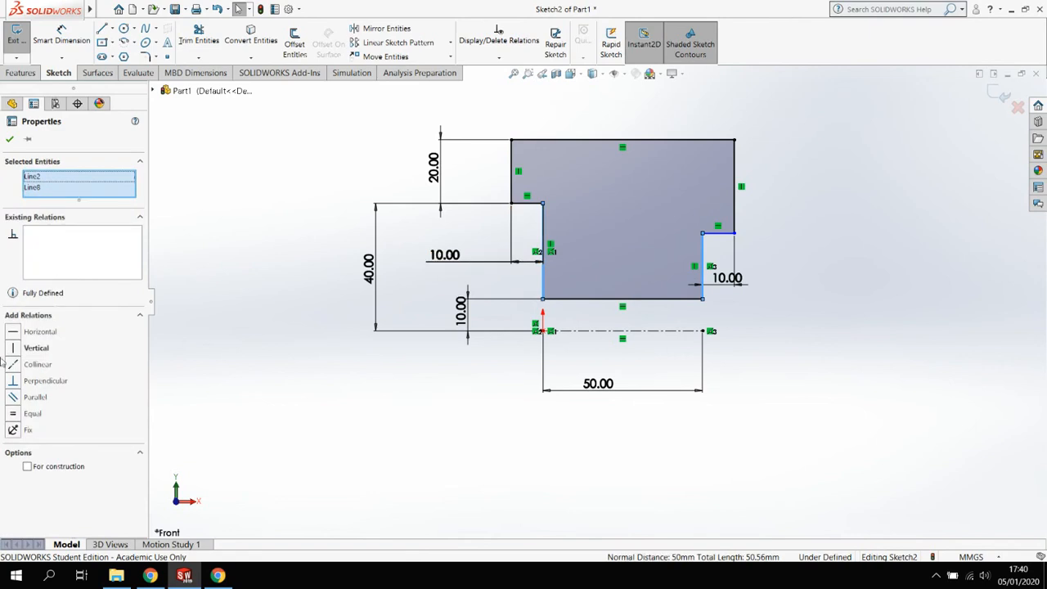
{"action": "left_click", "coordinate": [14, 415]}
{"action": "left_click", "coordinate": [865, 467]}
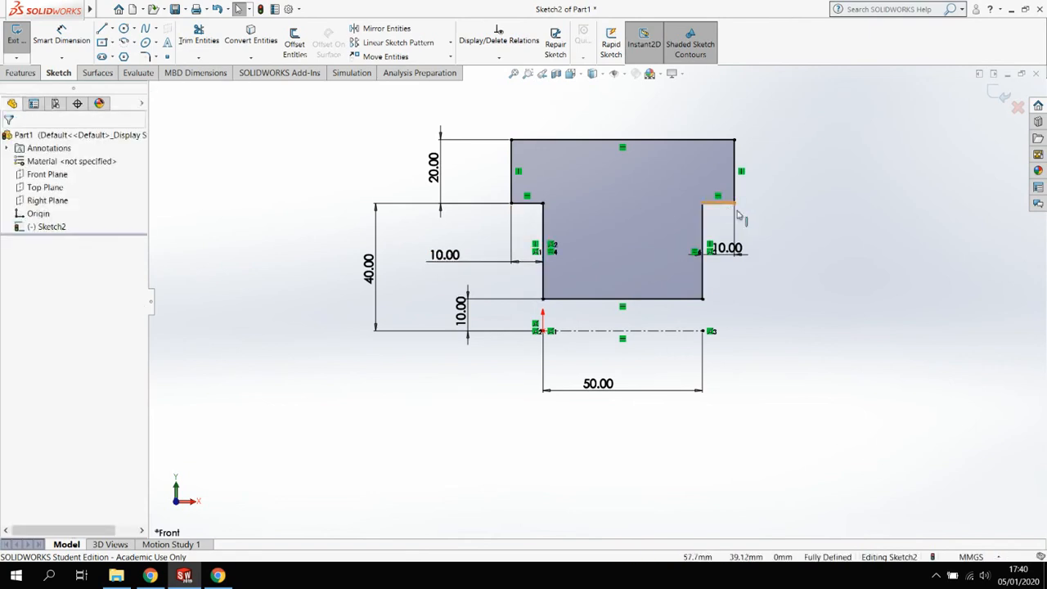
{"action": "scroll", "coordinate": [796, 296], "scroll_direction": "down", "scroll_amount": 2}
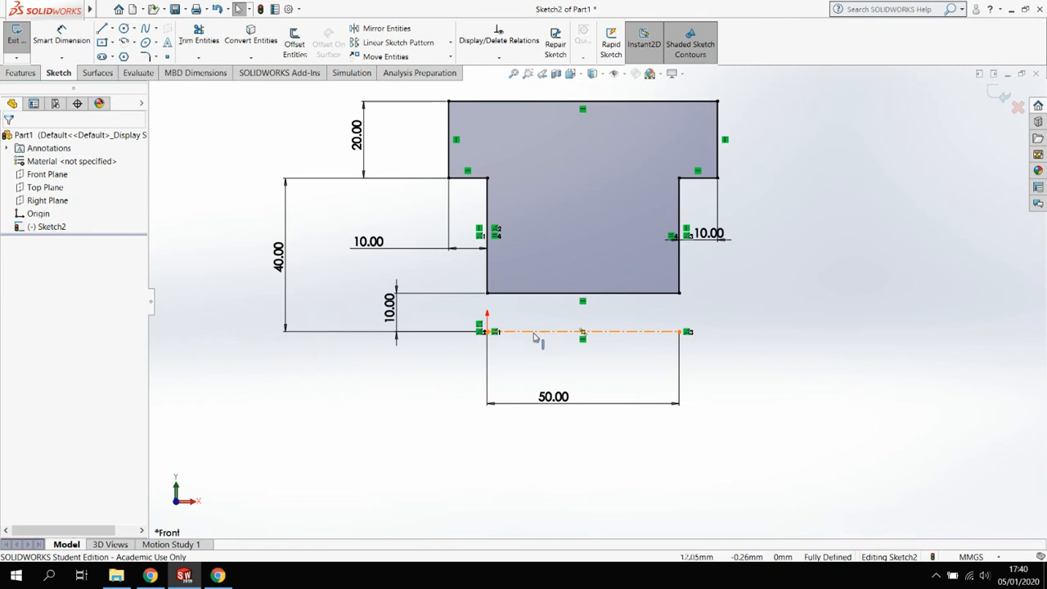
{"action": "left_click", "coordinate": [999, 97]}
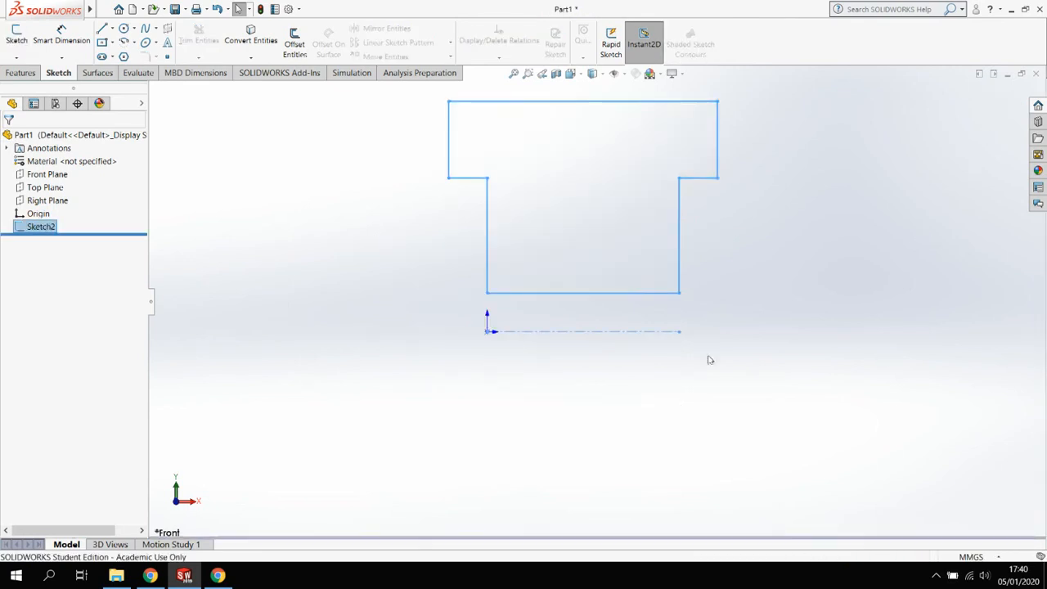
- Start a Revolved Boss/Base from the T-shaped sketch, using the construction line as the axis of revolution
{"action": "mouse_move", "coordinate": [572, 367]}
{"action": "middle_mouse_down"}
{"action": "mouse_move", "coordinate": [365, 333]}
{"action": "mouse_move", "coordinate": [377, 362]}
{"action": "middle_mouse_up"}
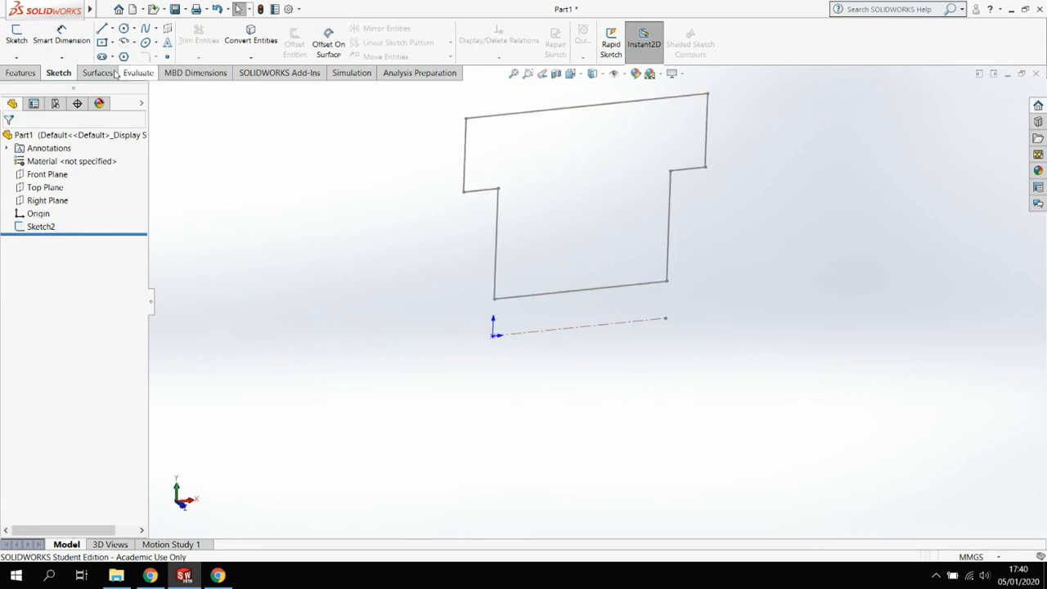
{"action": "left_click", "coordinate": [20, 73]}
{"action": "left_click", "coordinate": [61, 41]}
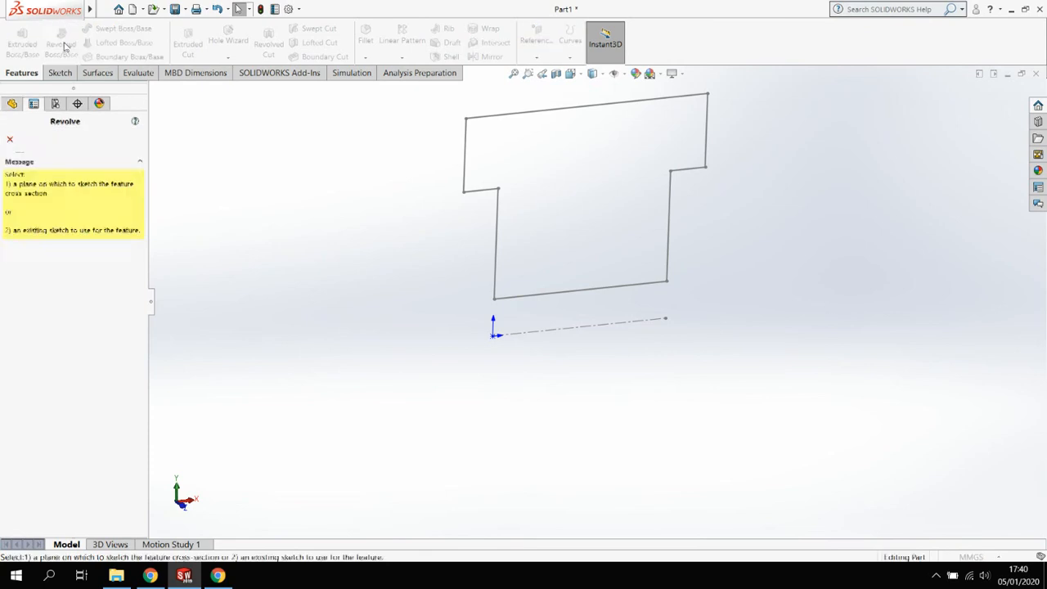
{"action": "left_click", "coordinate": [571, 328]}
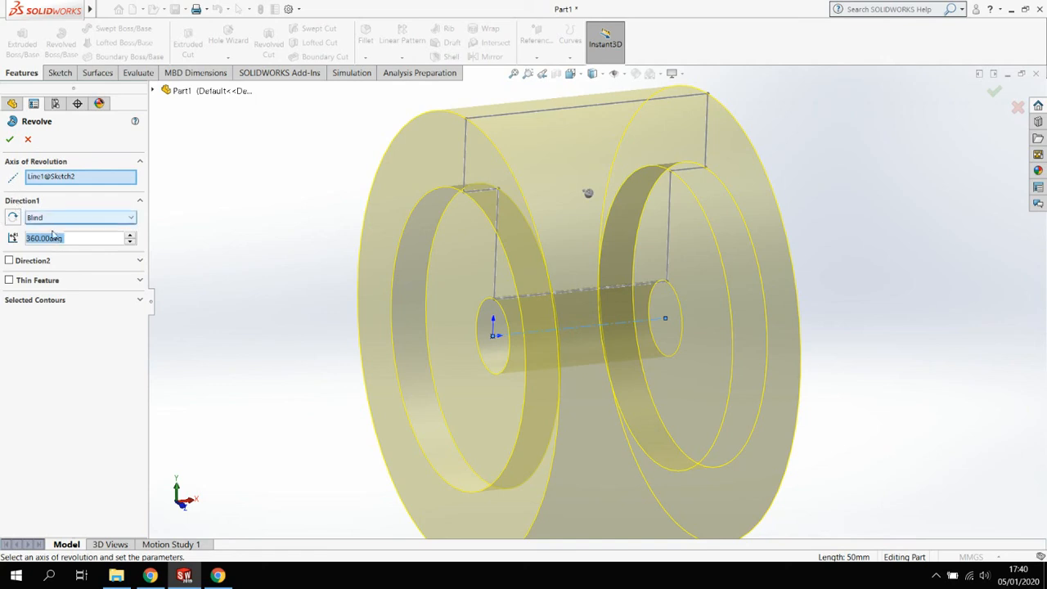
- Try a partial revolve with a Direction 1 angle of 180 degrees and inspect its preview
{"action": "left_click", "coordinate": [129, 243]}
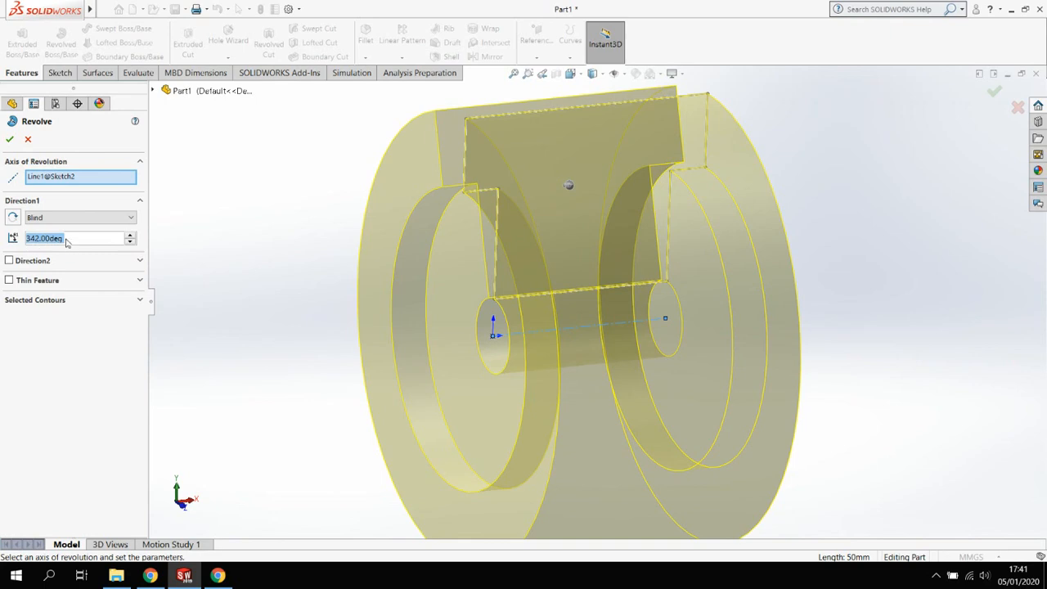
{"action": "type", "text": "1"}
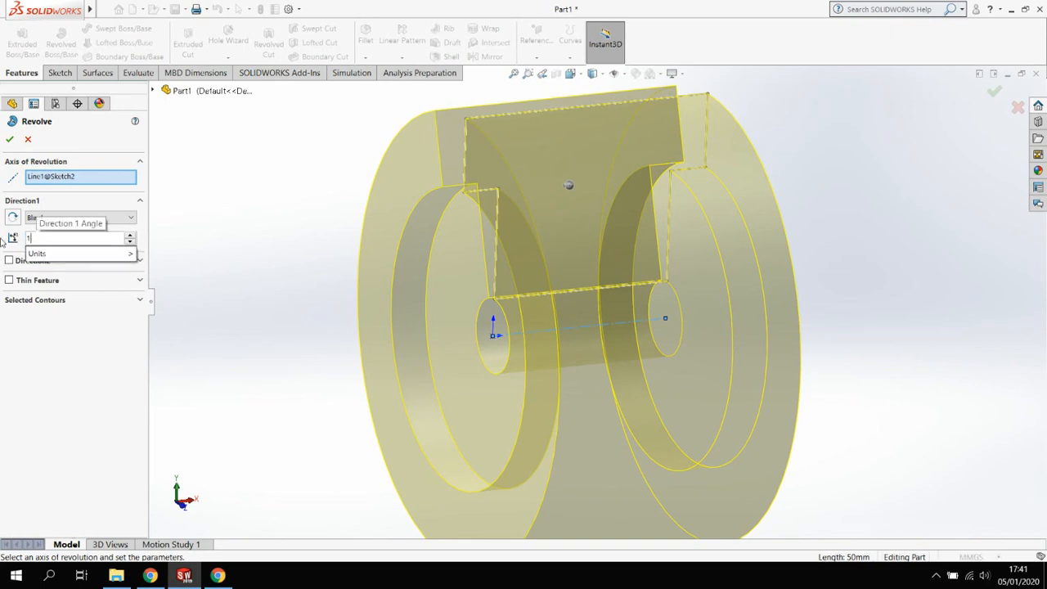
{"action": "type", "text": "80"}
{"action": "key", "text": "Return"}
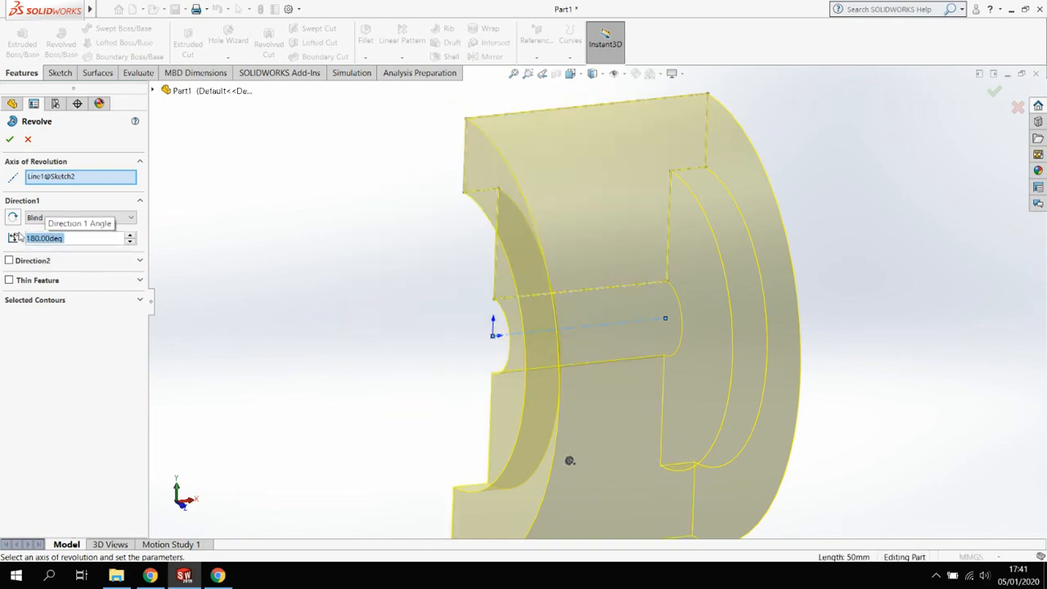
{"action": "middle_click_drag", "start_coordinate": [316, 311], "coordinate": [356, 307]}
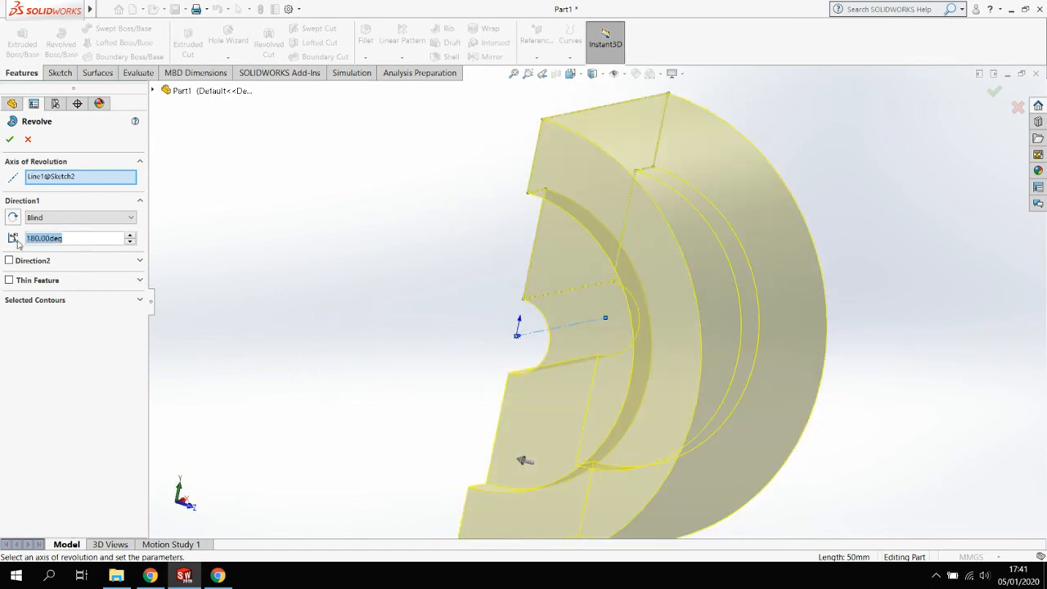
- Set the Direction 1 angle to 360 degrees, keep the Blind end condition, and accept the revolve
{"action": "type", "text": "360"}
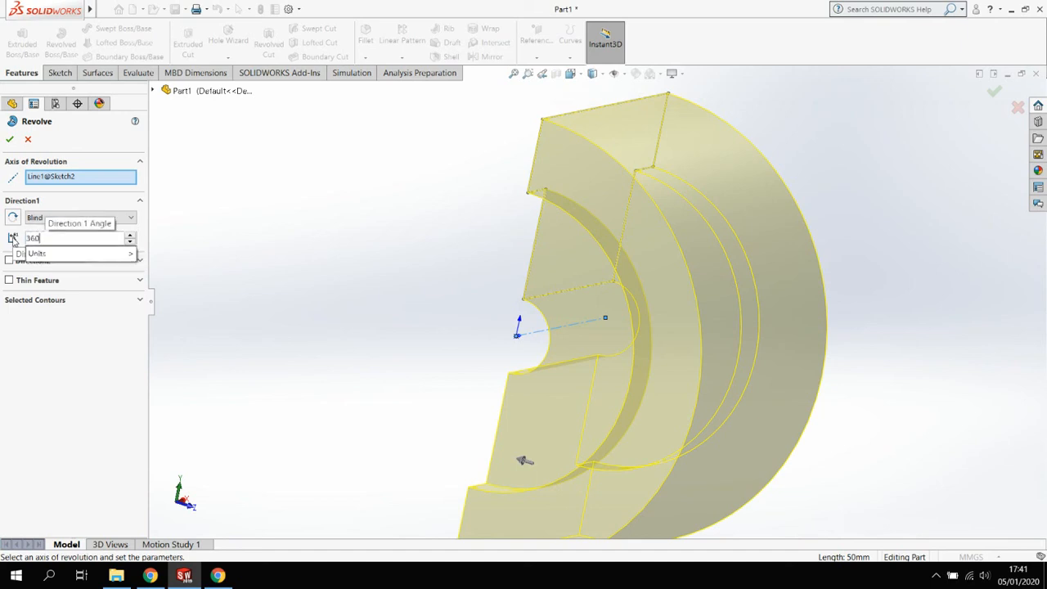
{"action": "key", "text": "Return"}
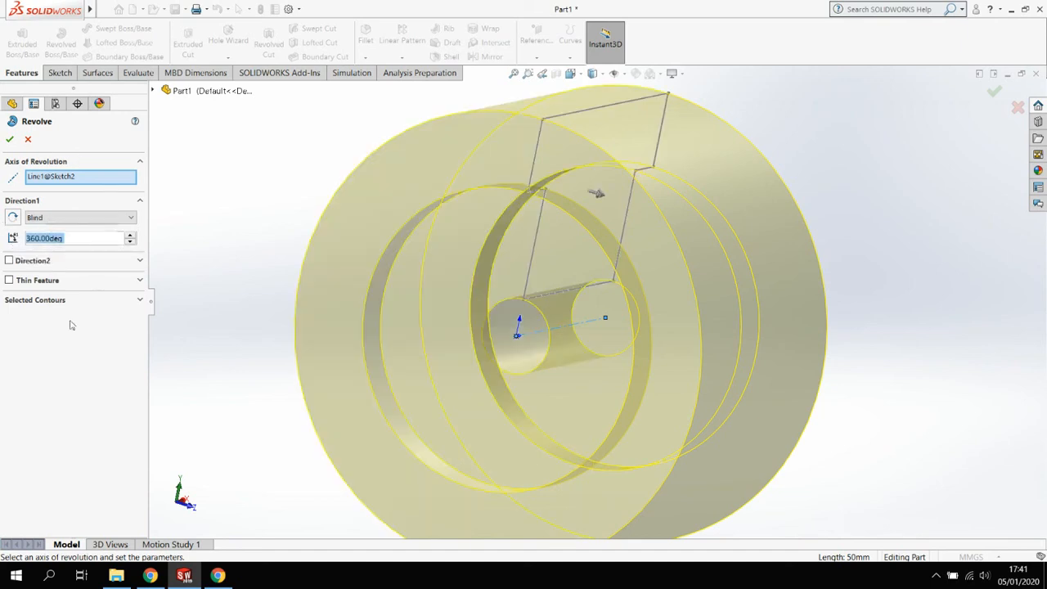
{"action": "left_click", "coordinate": [65, 218]}
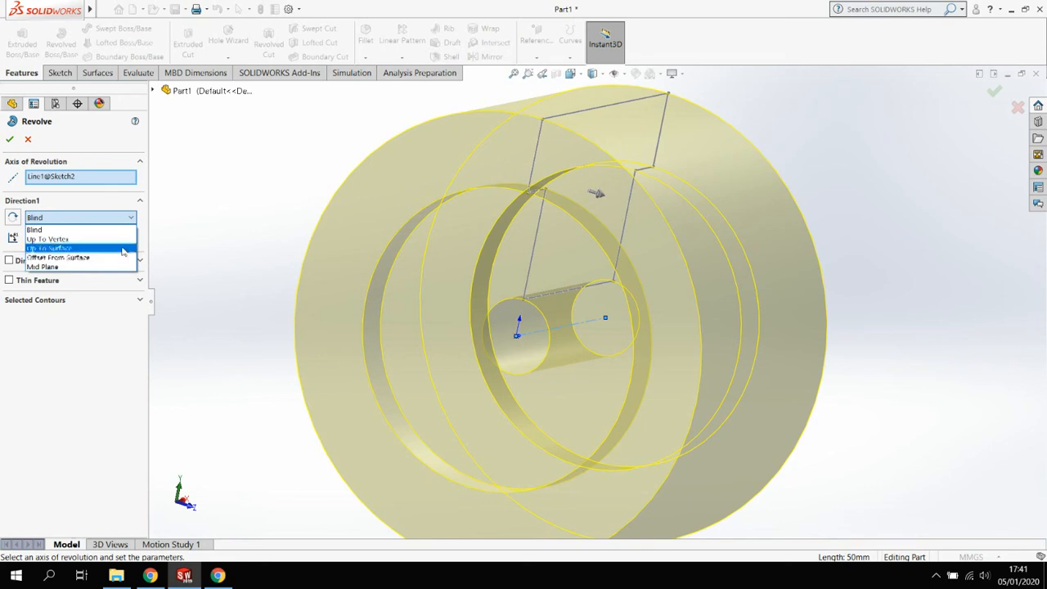
{"action": "left_click", "coordinate": [65, 396]}
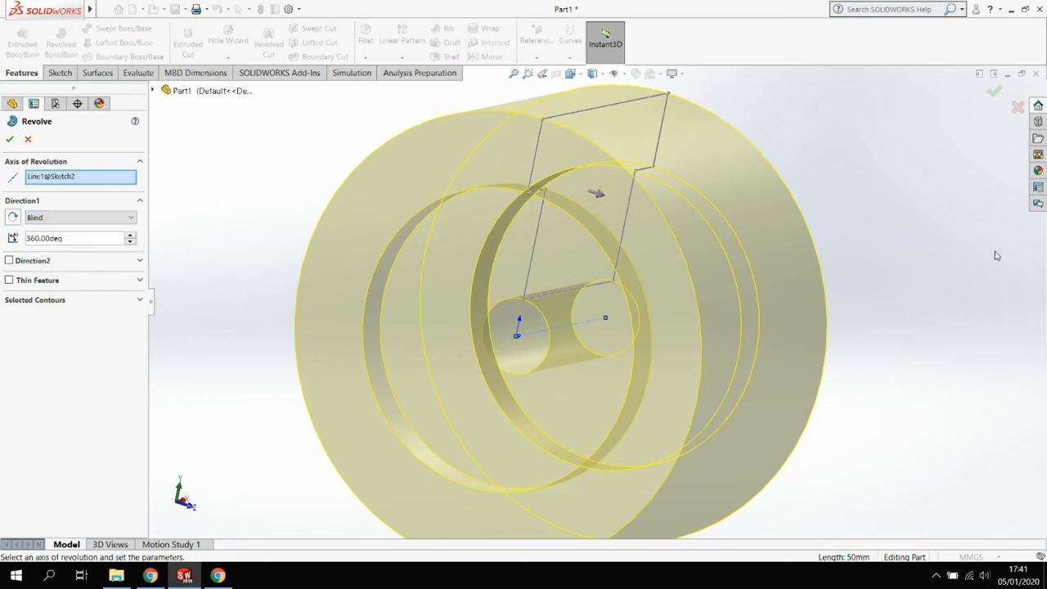
{"action": "left_click", "coordinate": [995, 90]}
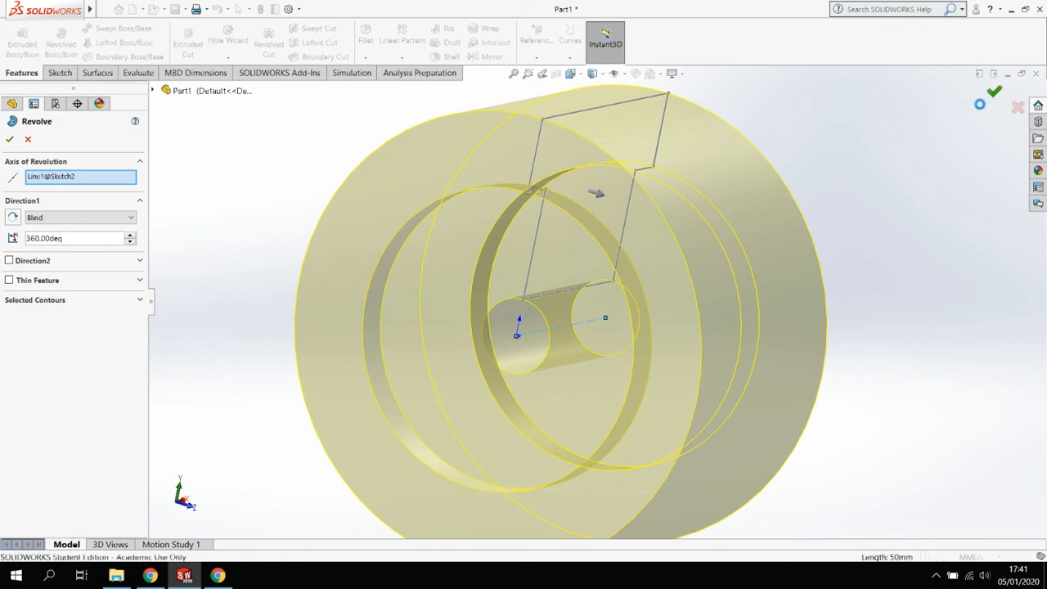